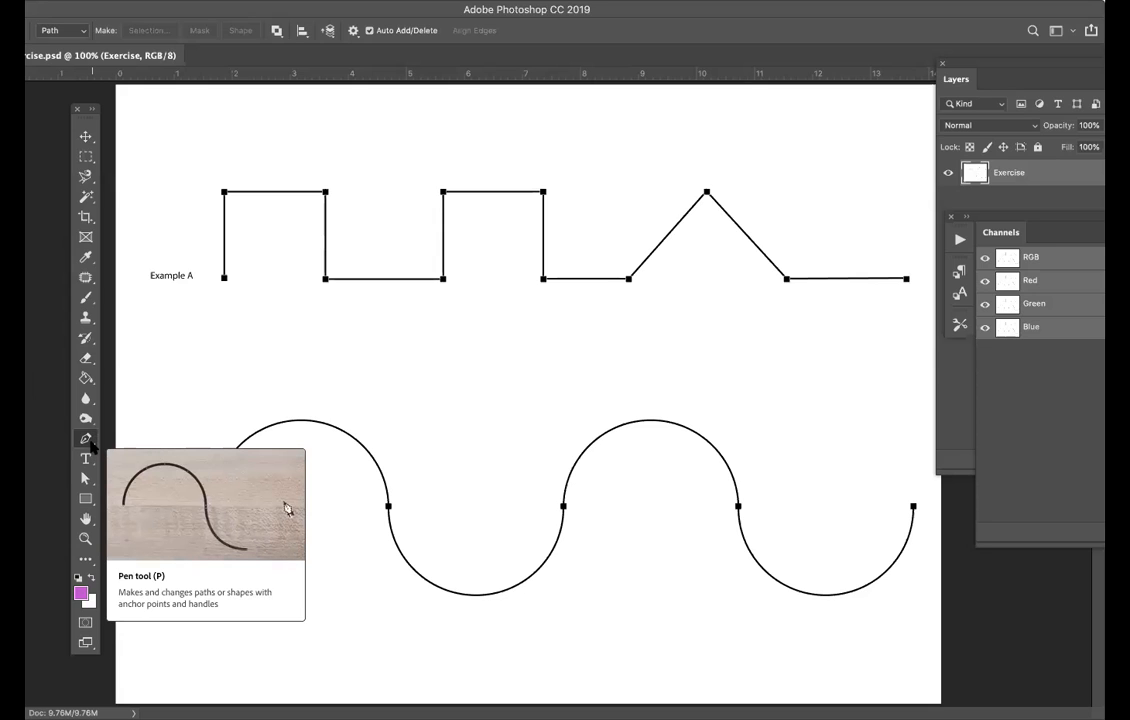
click(88, 442)
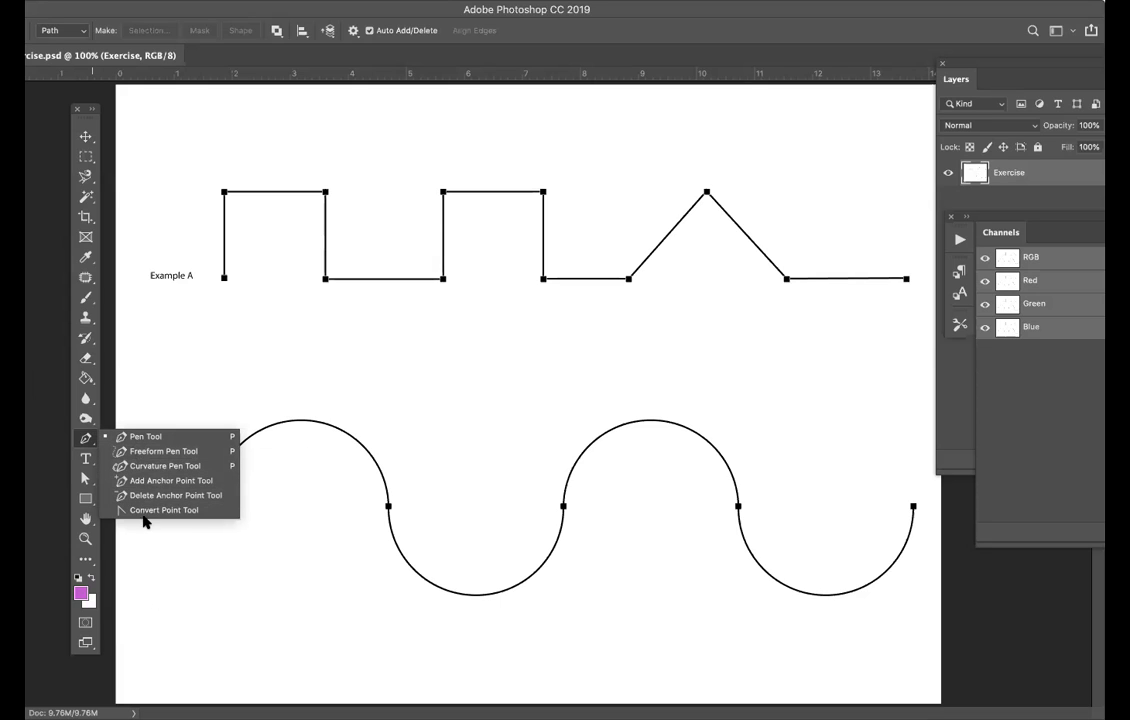
click(145, 480)
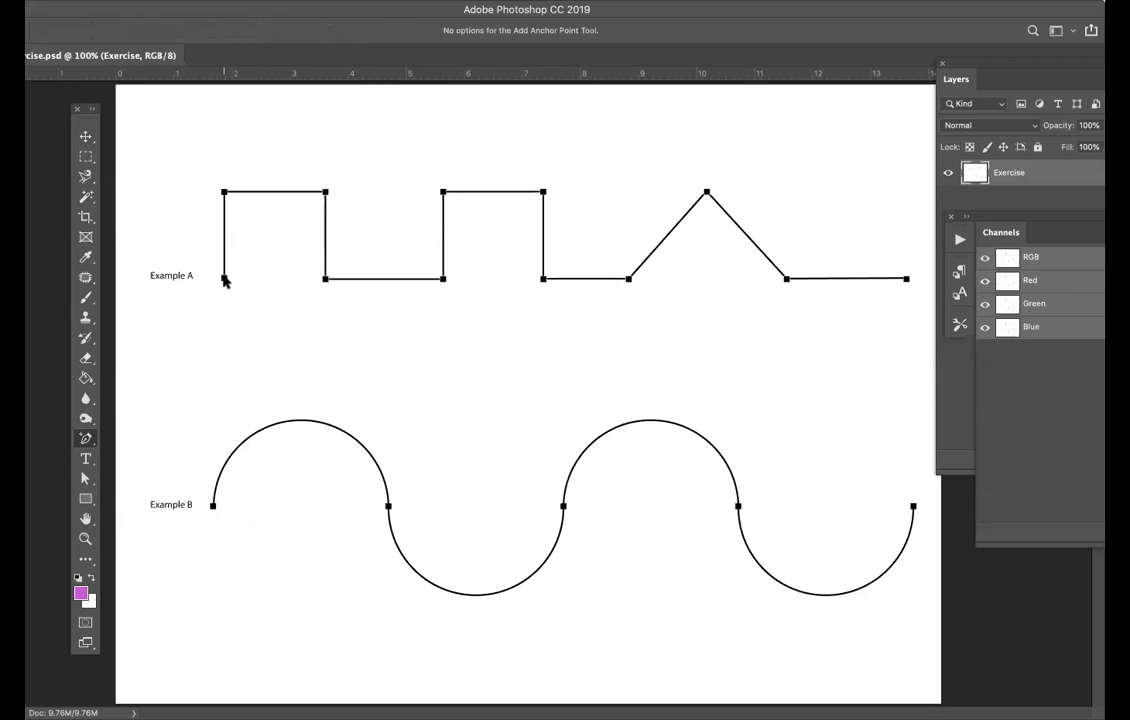
Step: Save the exercise as a new layered Photoshop file, adding the author's name before pentool_exercise.psd and keeping Maximize Compatibility on
click(165, 2)
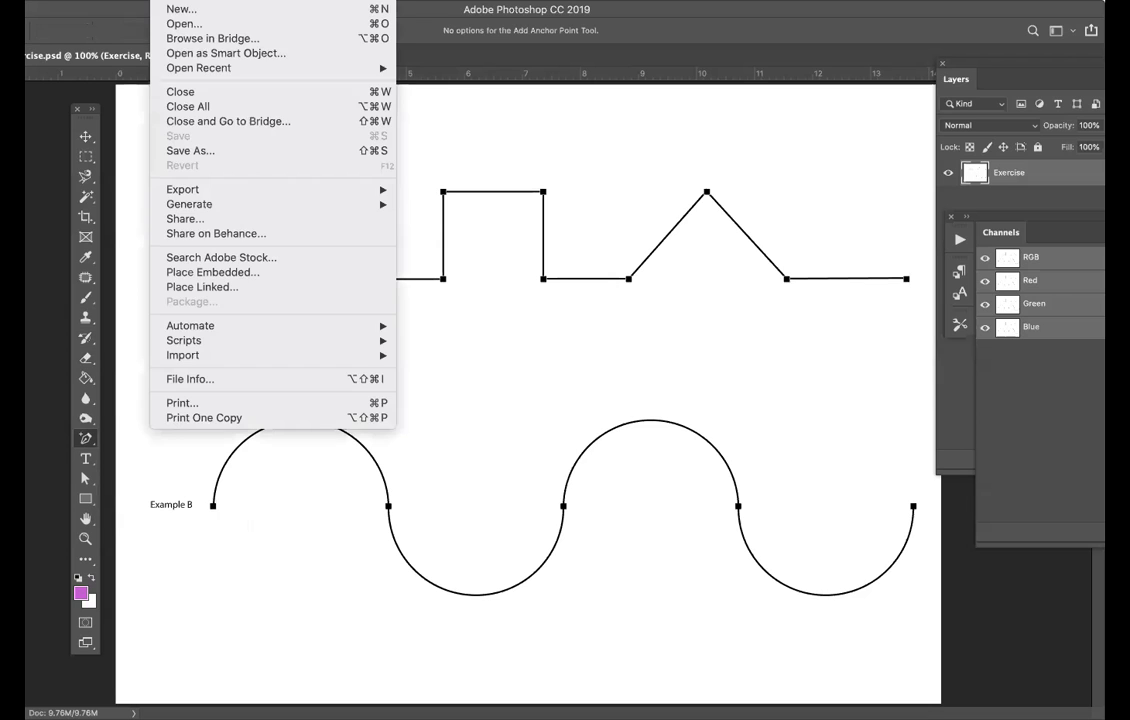
click(224, 150)
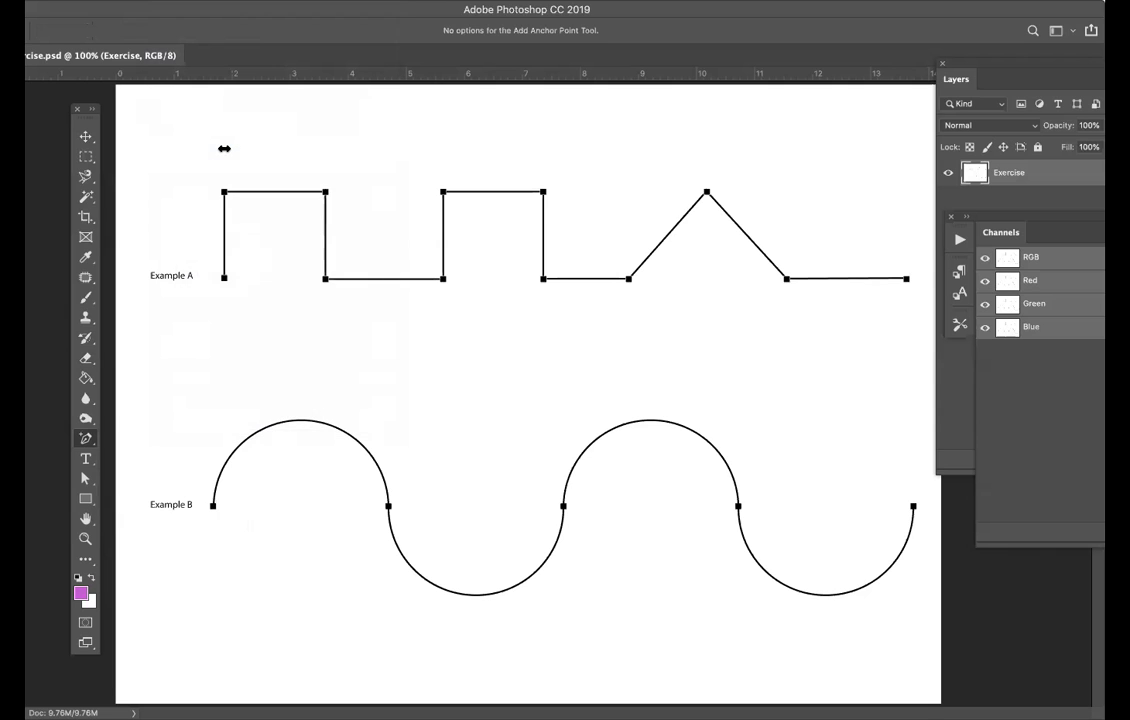
click(502, 127)
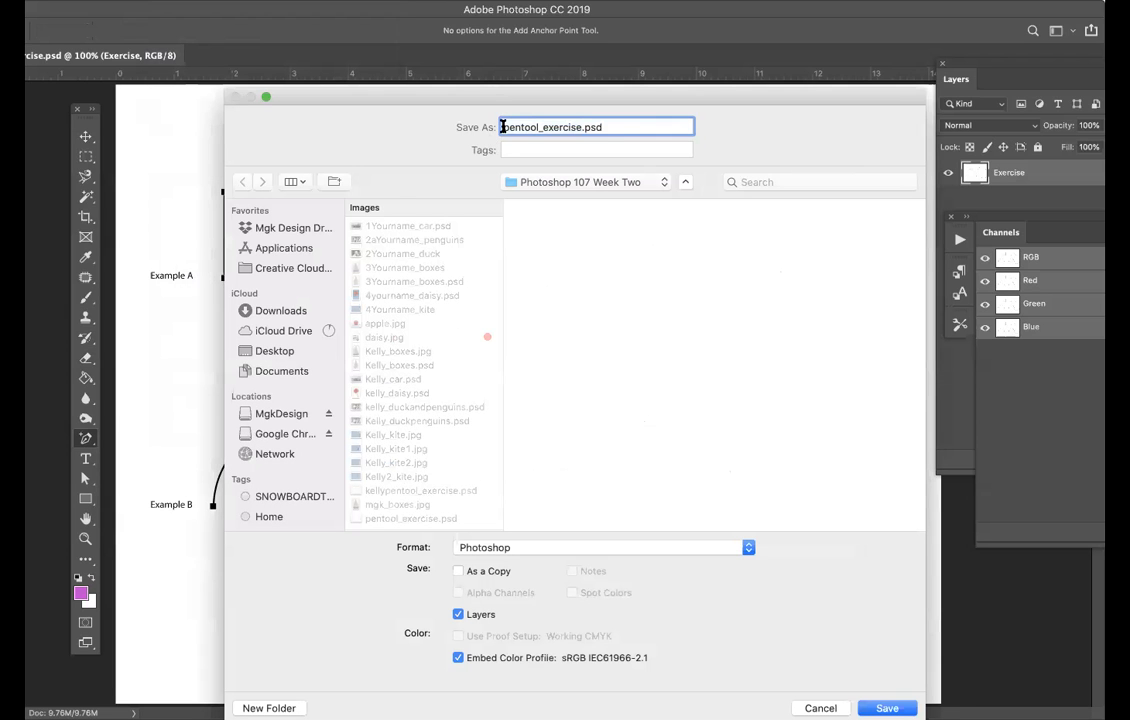
text(mg)
text(ogke)
text(lly)
click(522, 127)
key(BackSpace)
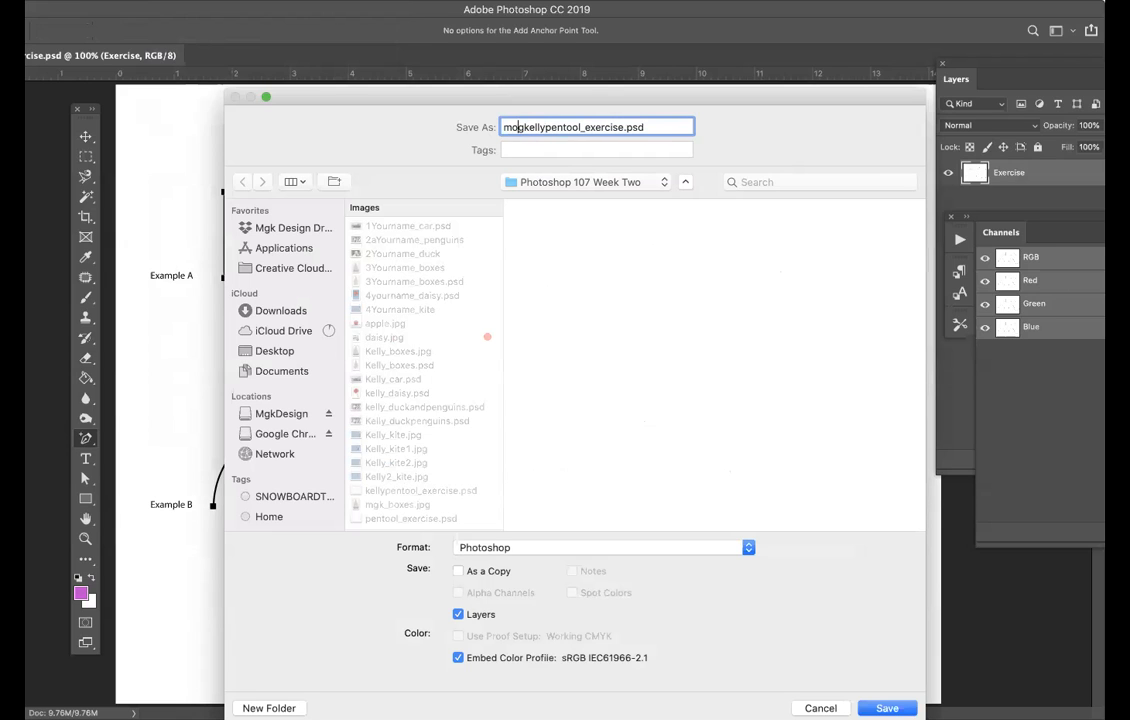
key(Return)
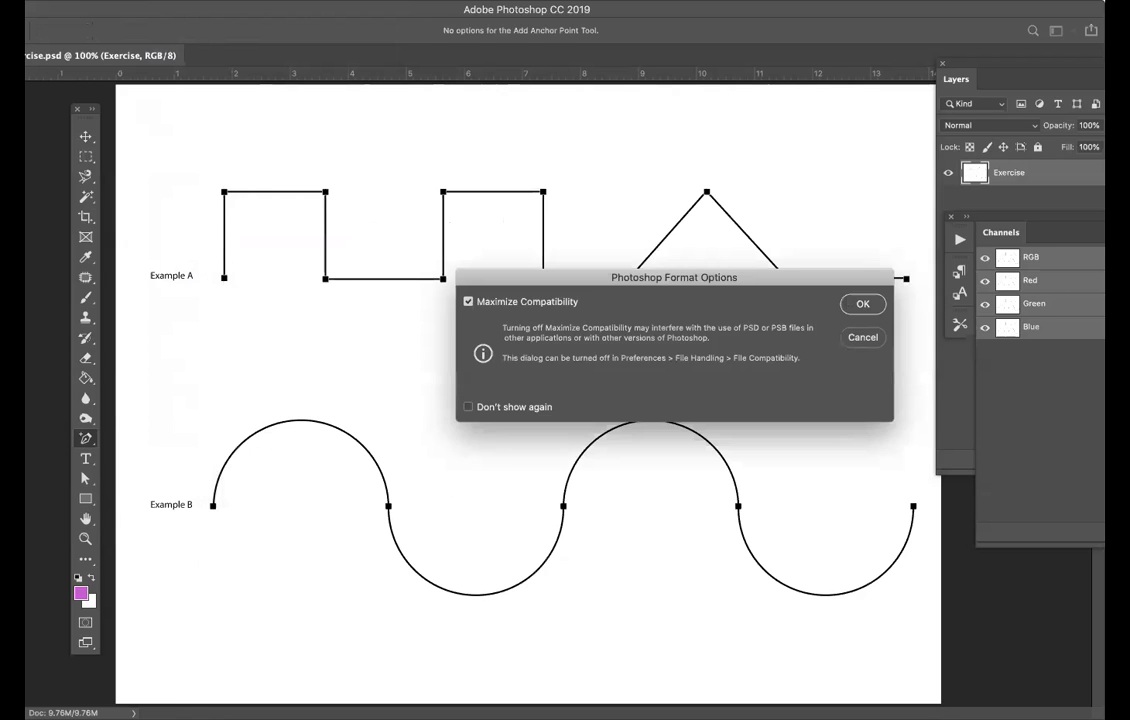
click(862, 303)
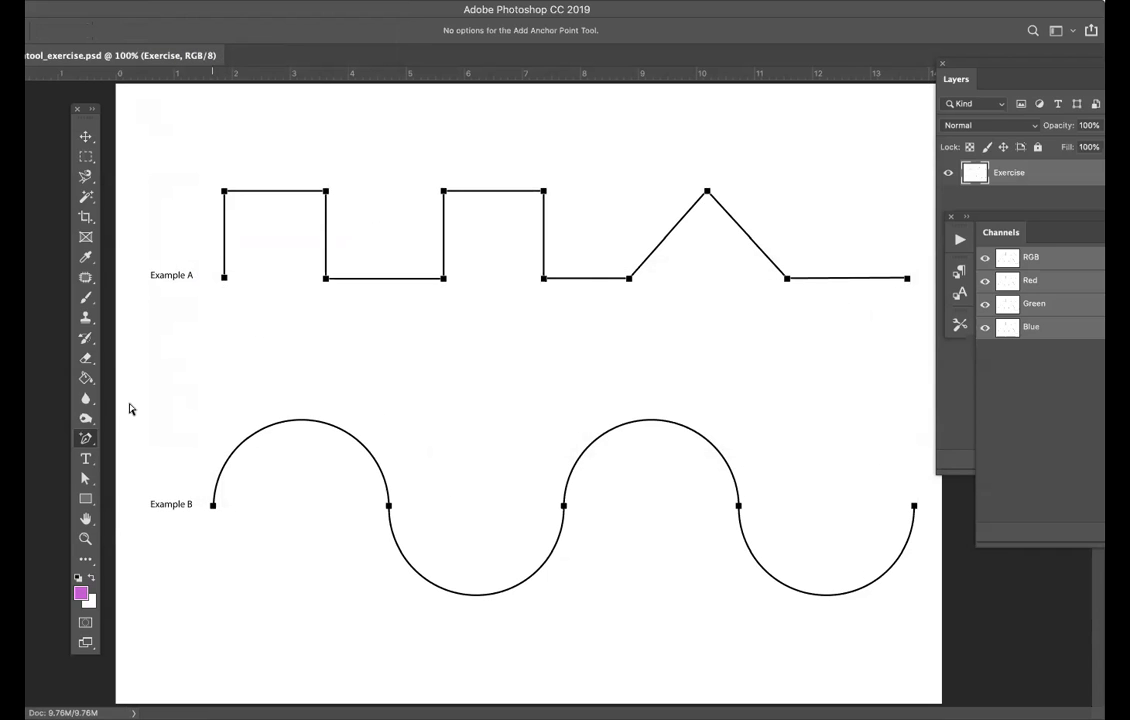
Step: Start a straight-segment Pen tool path along Example A, placing anchors on the four corners of the first square shape
right_click(84, 440)
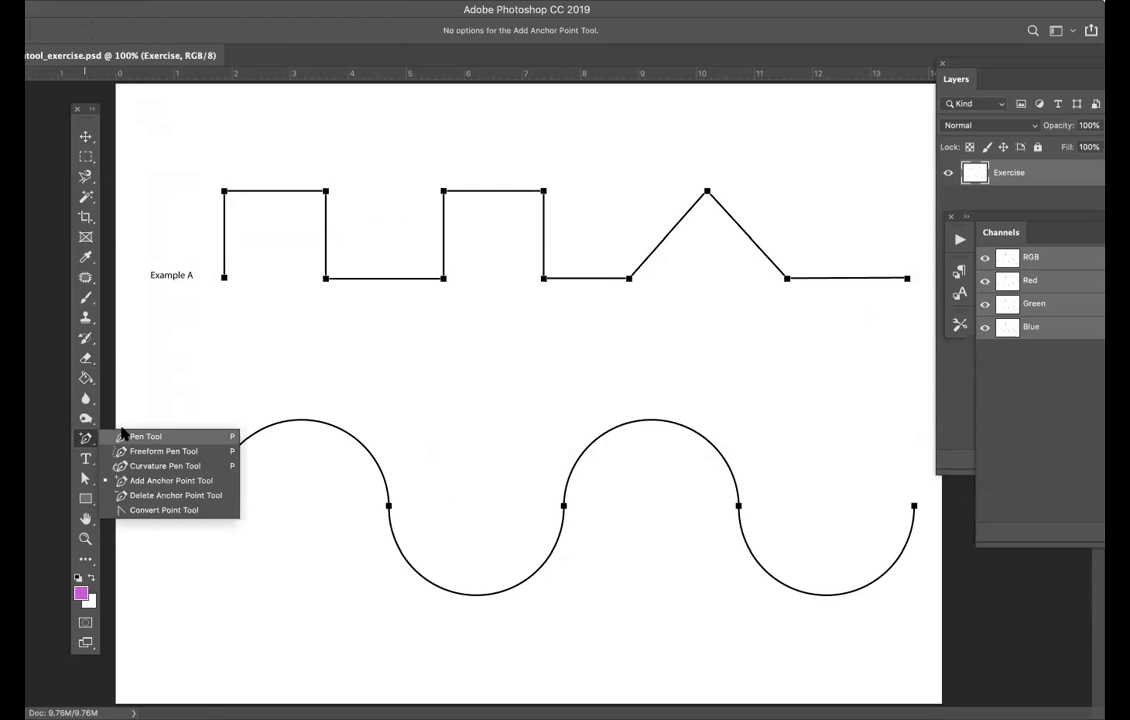
click(127, 437)
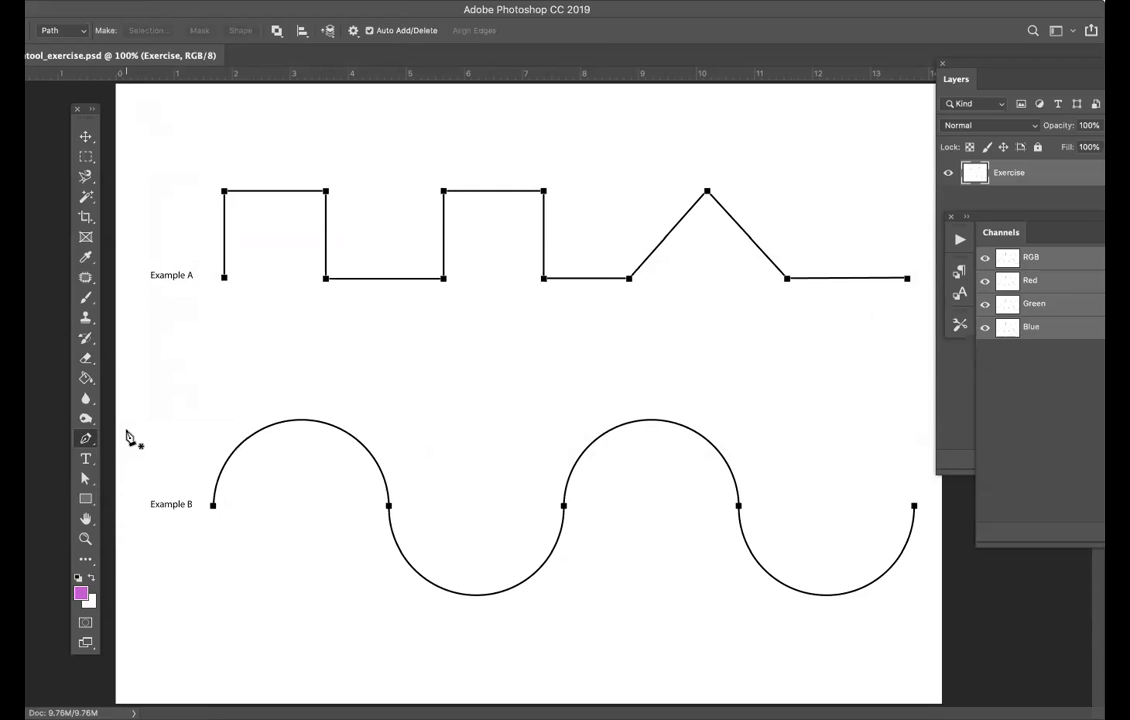
click(225, 279)
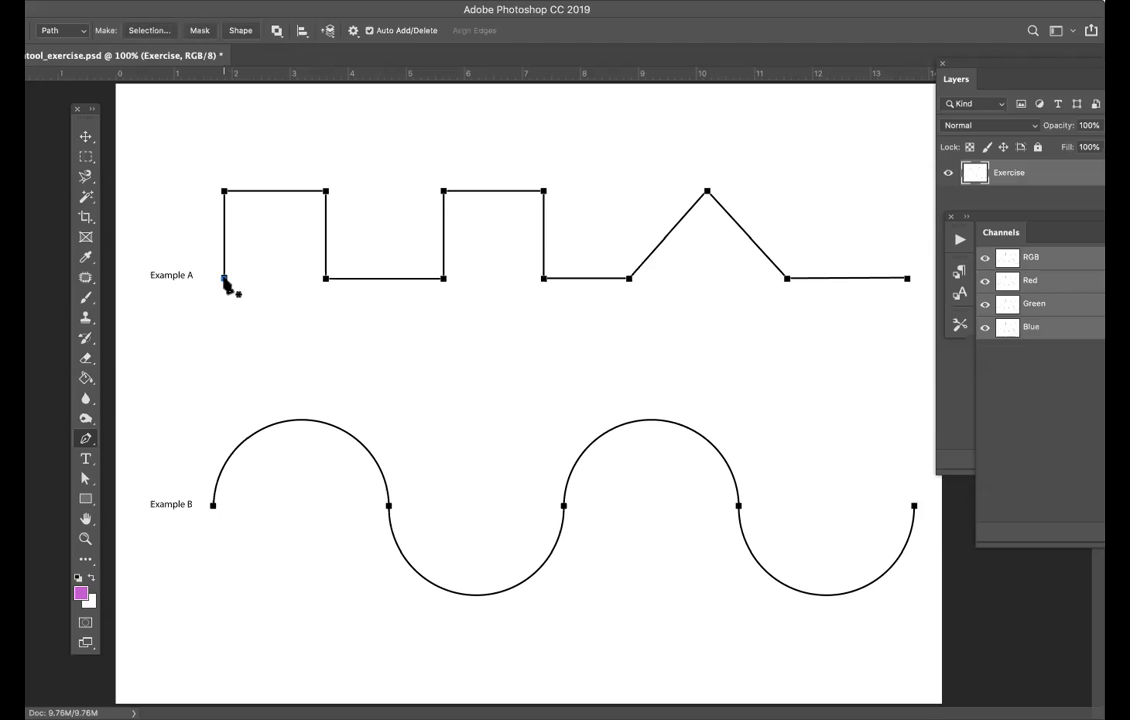
click(224, 190)
click(325, 191)
click(325, 279)
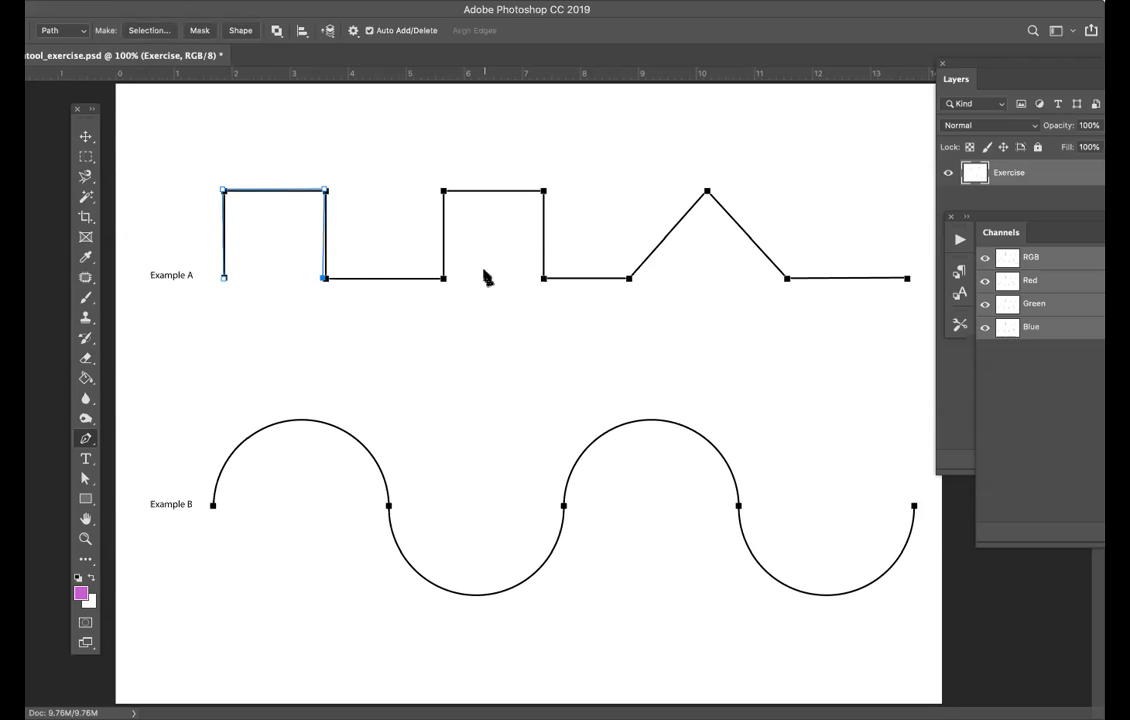
Step: Extend the path to the second square shape of Example A with anchors on its four corners
click(443, 279)
click(443, 191)
click(543, 191)
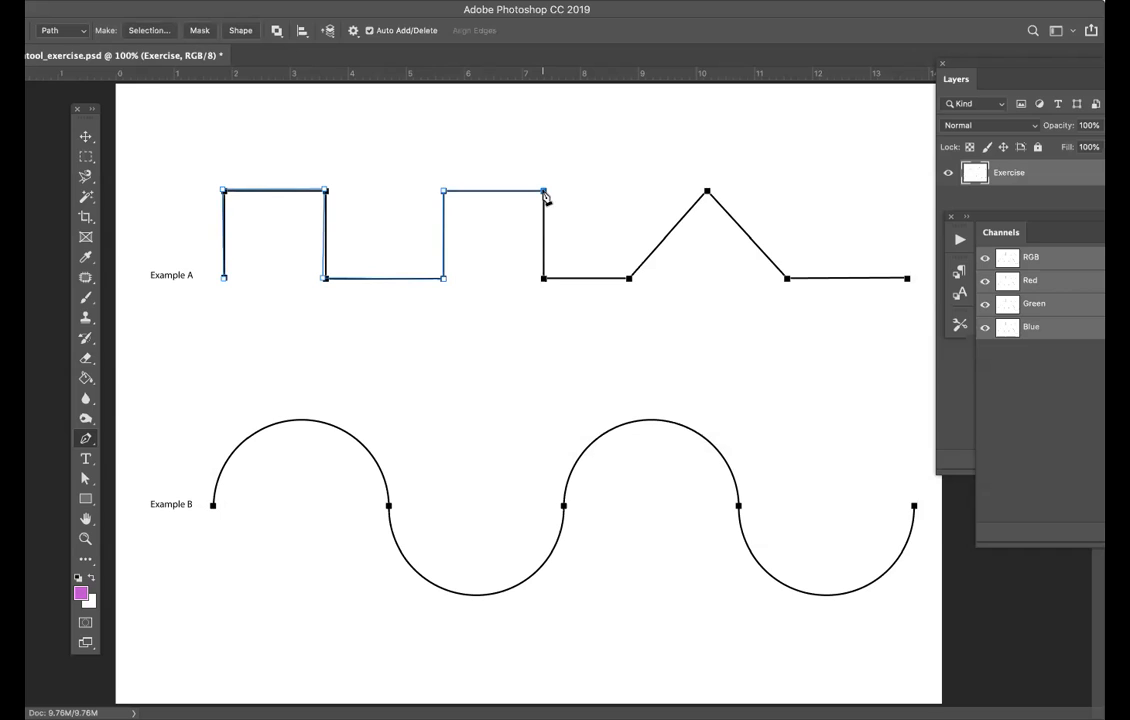
click(543, 279)
Step: Continue the path over the triangle to the end of Example A, and close it through one anchor below the line
click(629, 279)
click(707, 191)
click(788, 279)
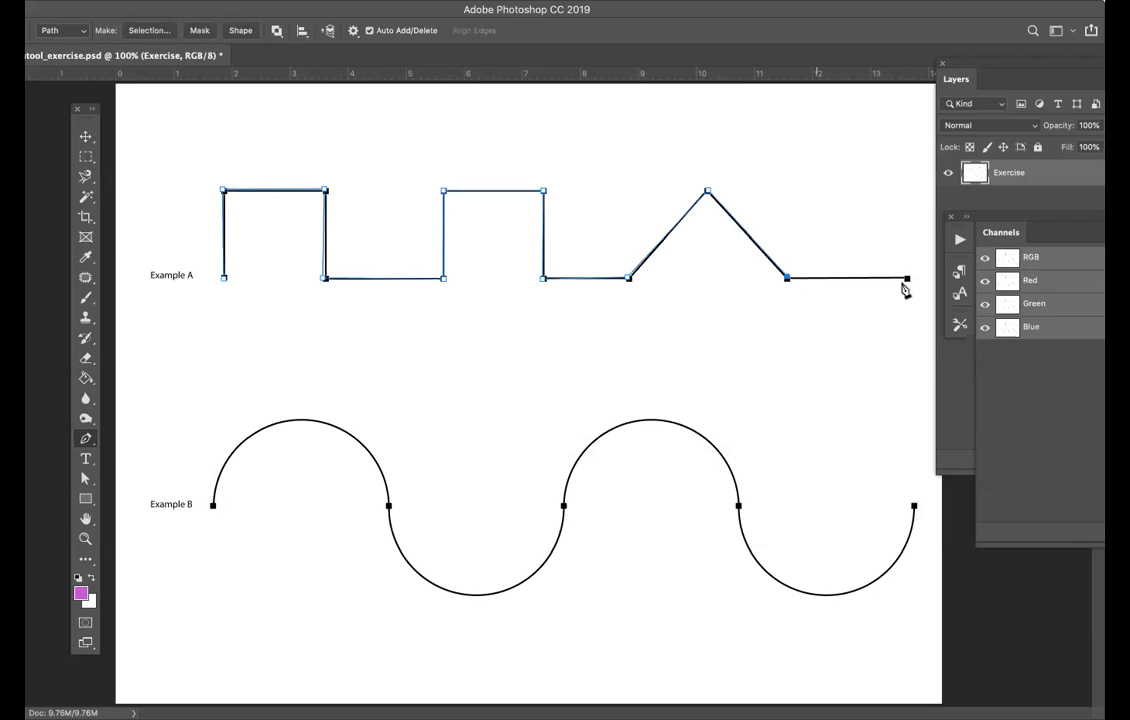
click(907, 279)
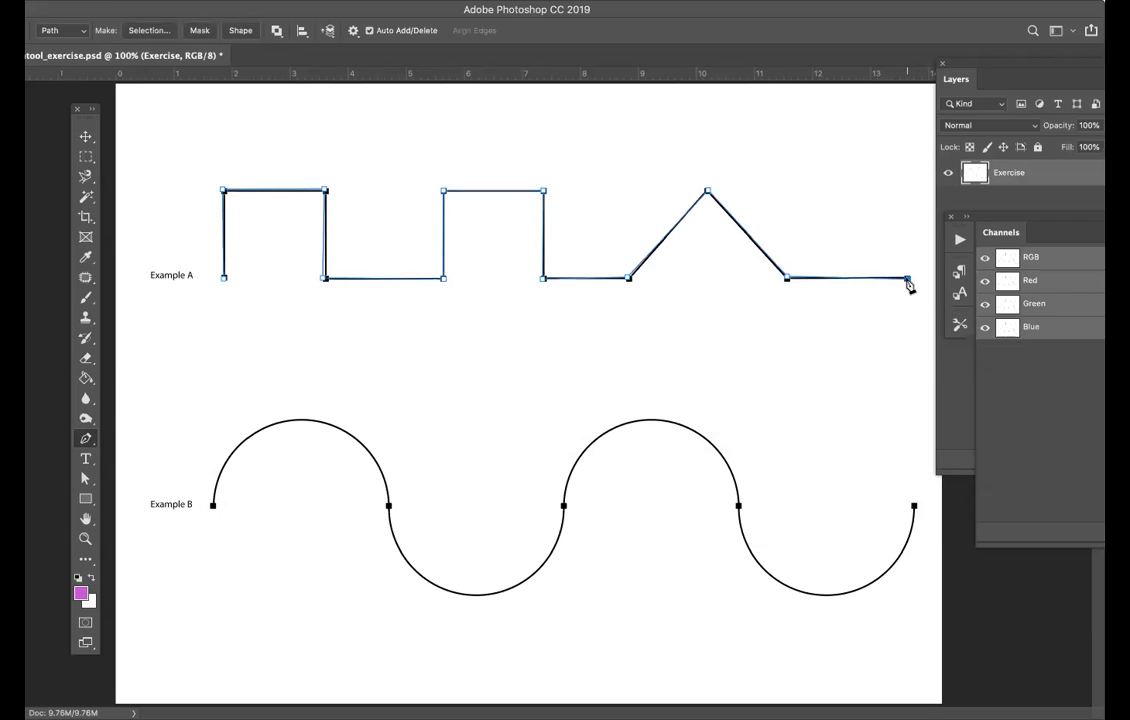
click(496, 334)
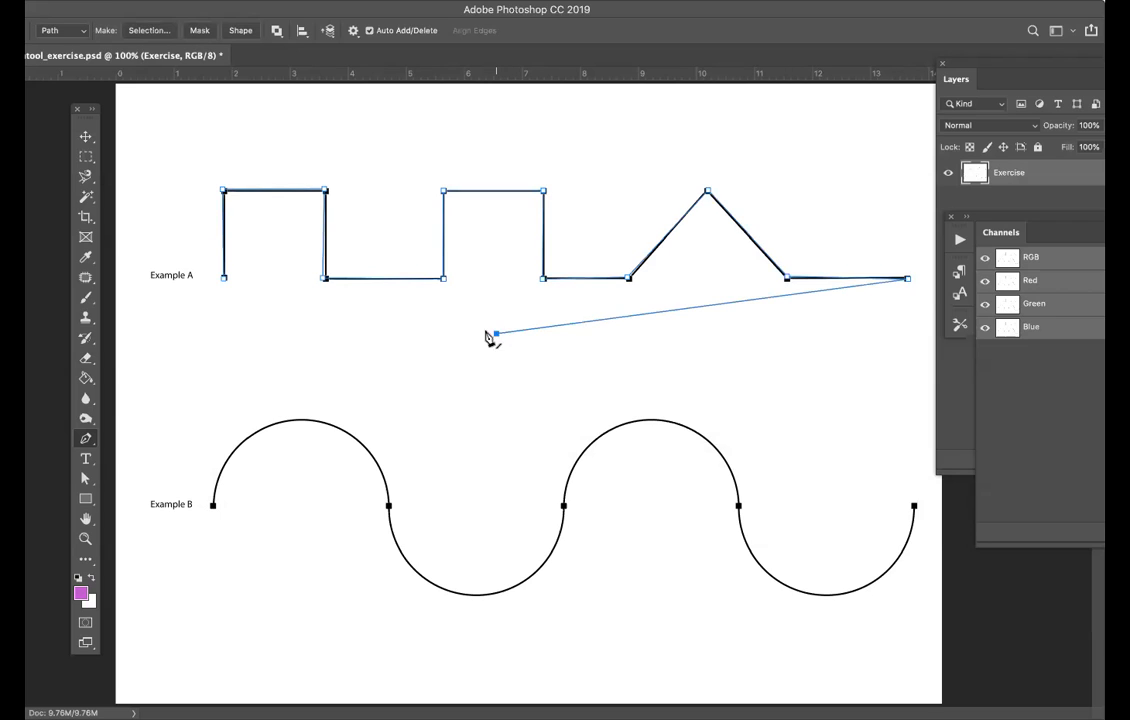
click(225, 280)
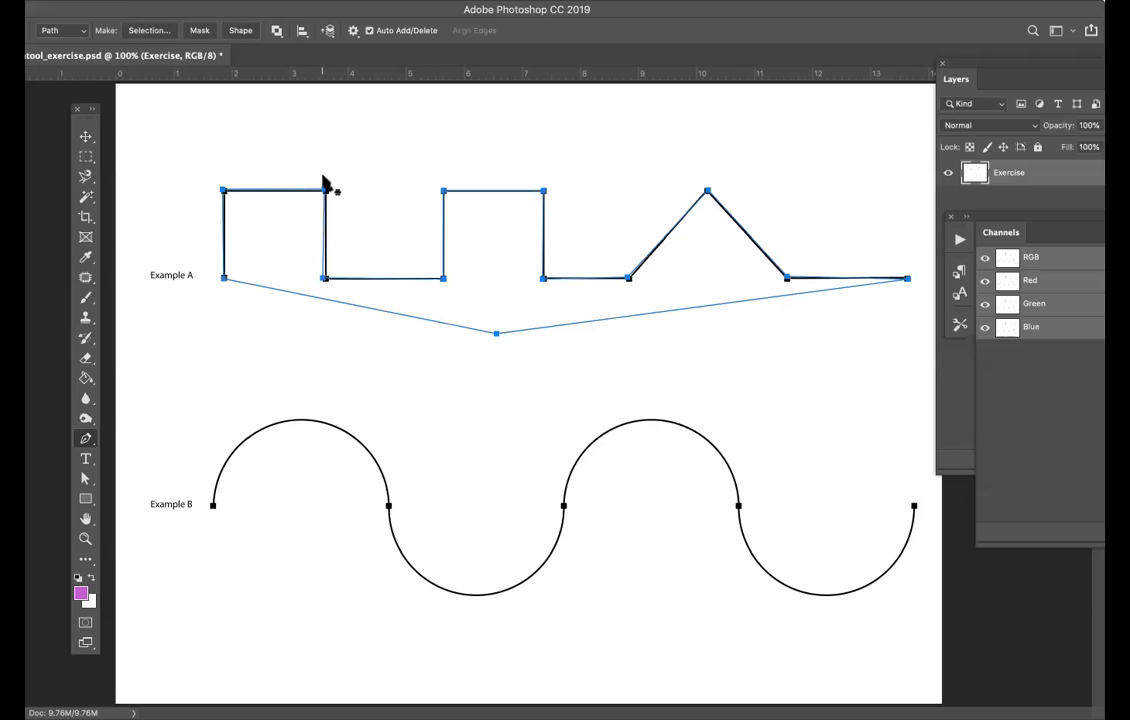
Step: Save the closed Example A path as a selection in a new channel named "rectangular shapes", and clear the selection
click(150, 32)
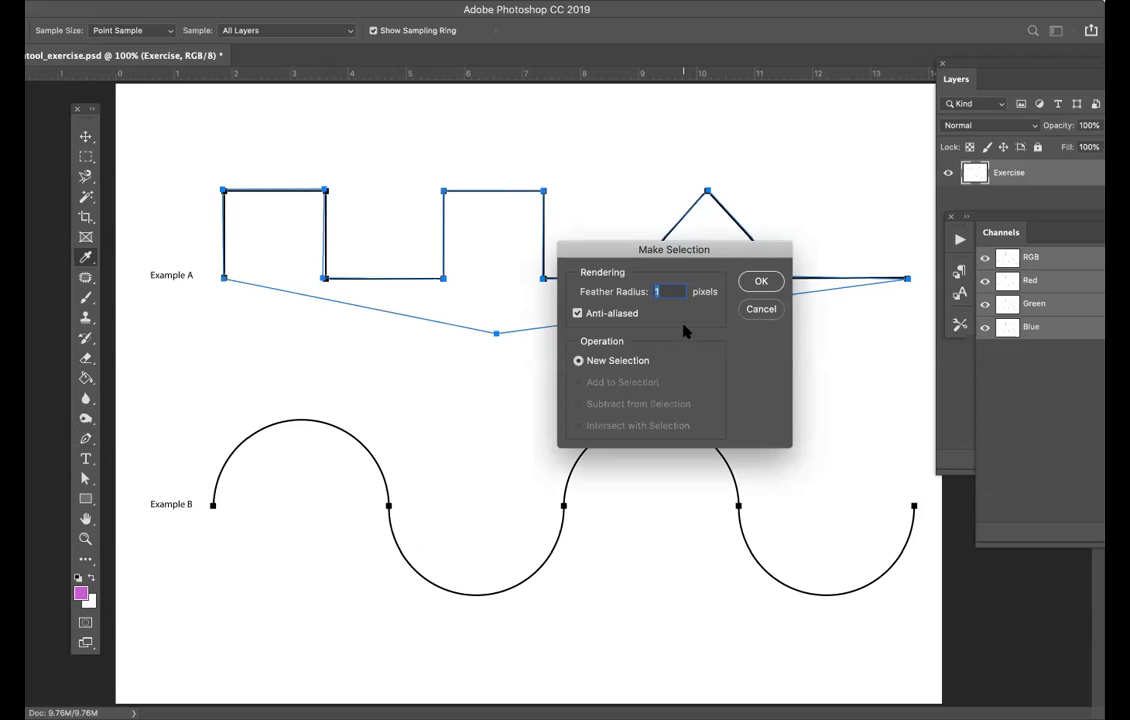
click(761, 283)
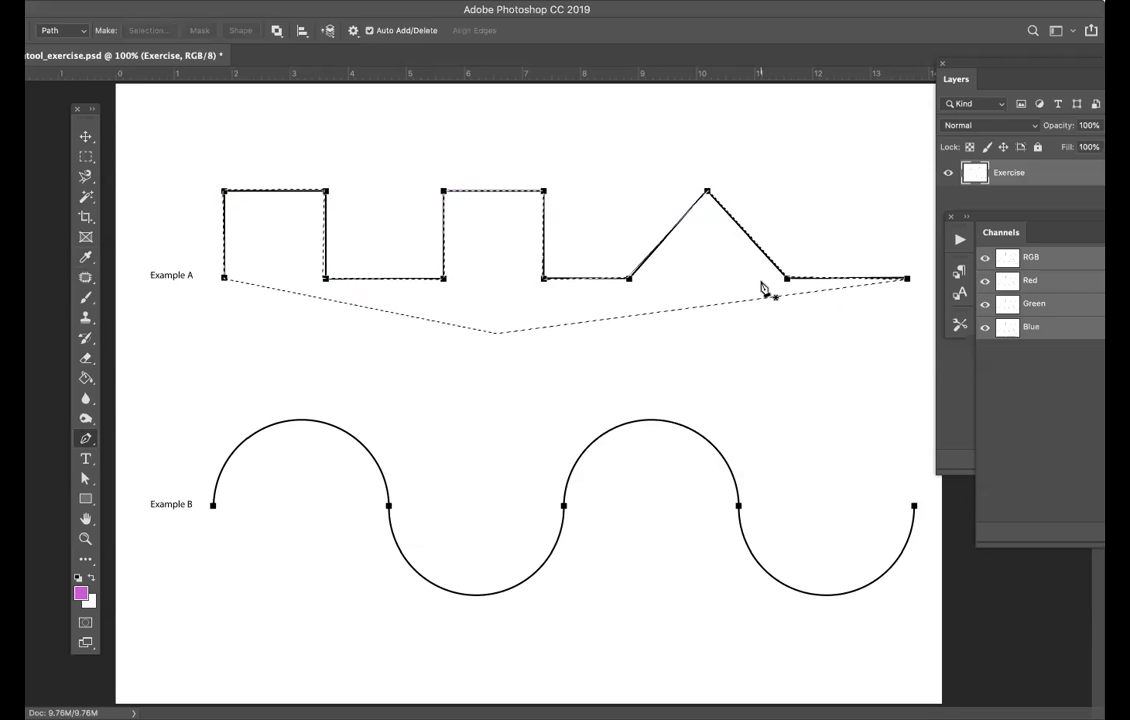
click(348, 1)
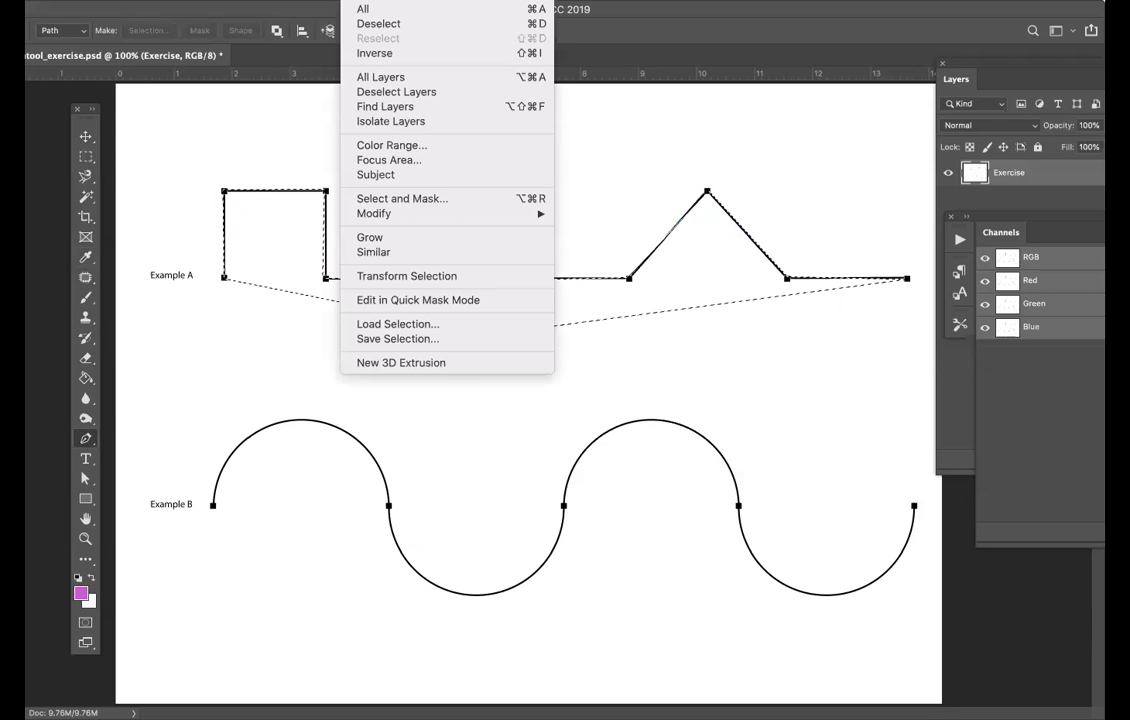
click(440, 339)
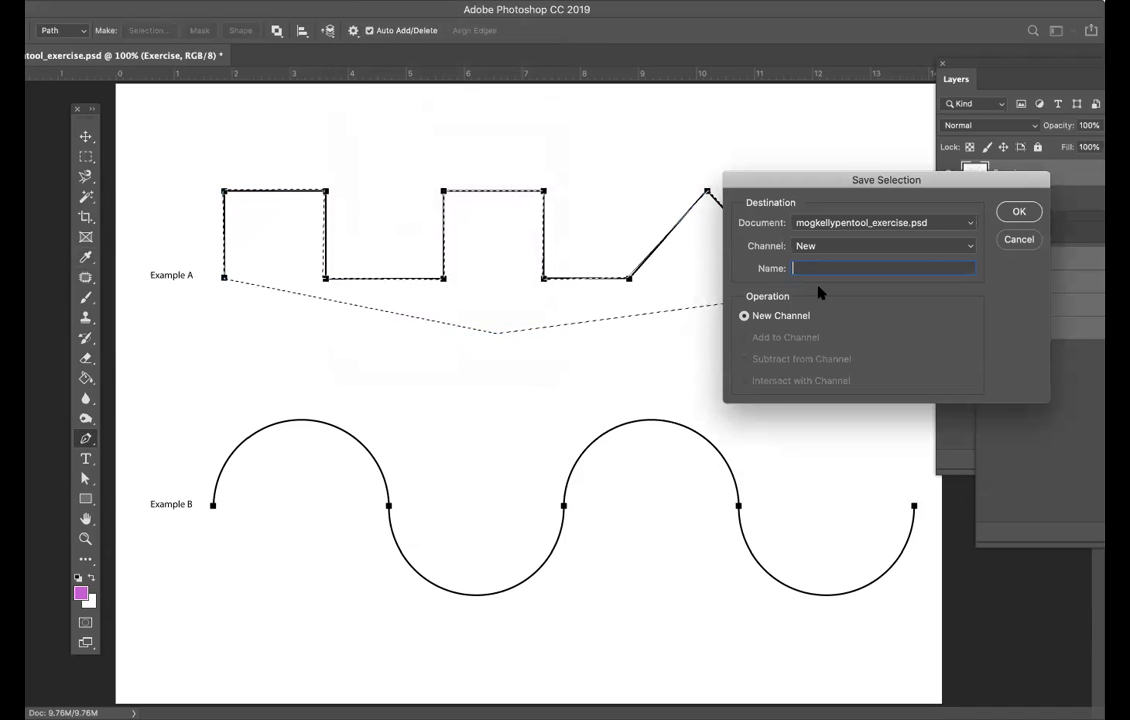
text(rec)
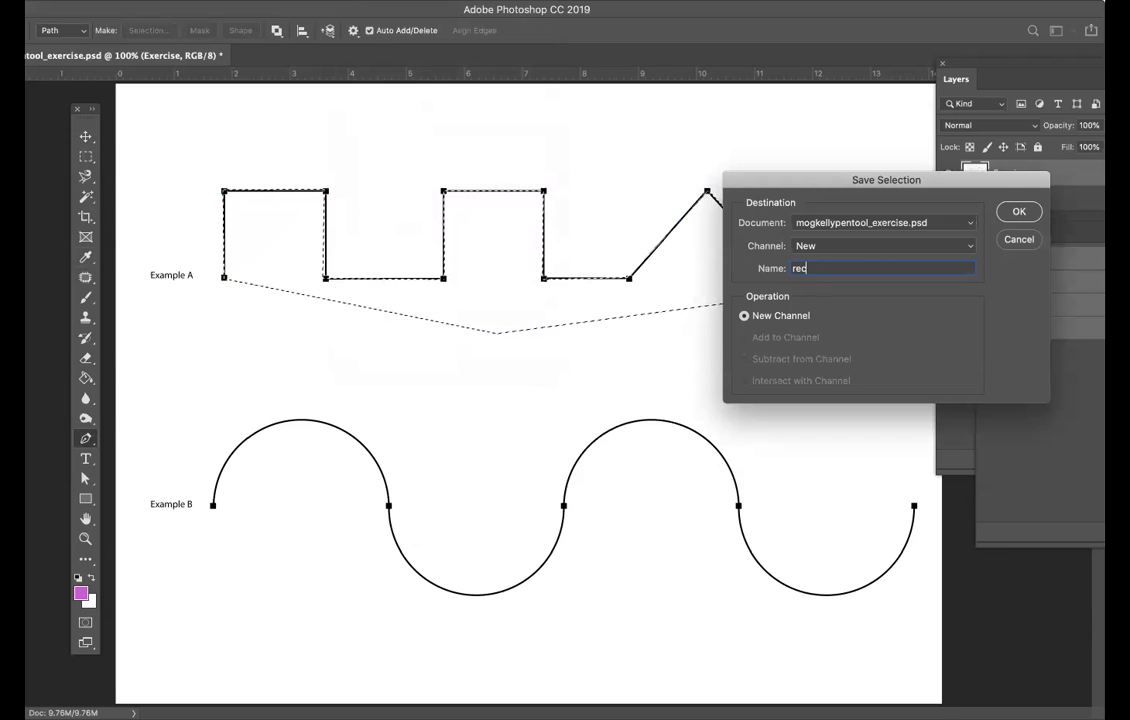
text(tangula)
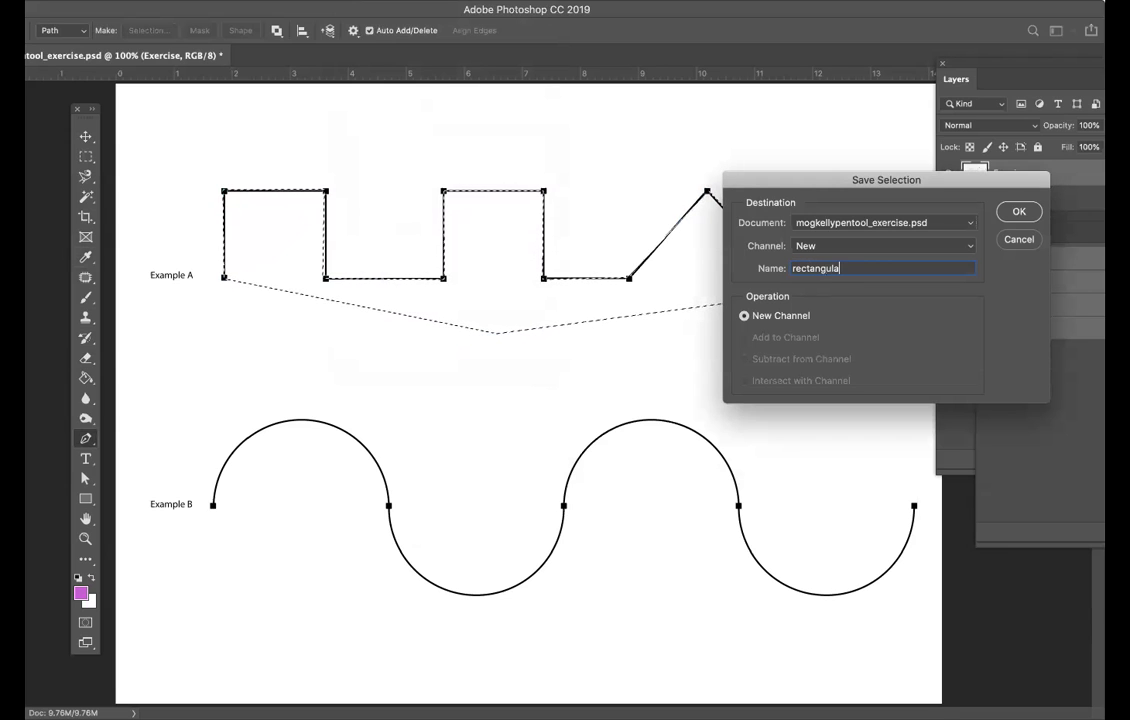
text(r shapes)
click(1019, 212)
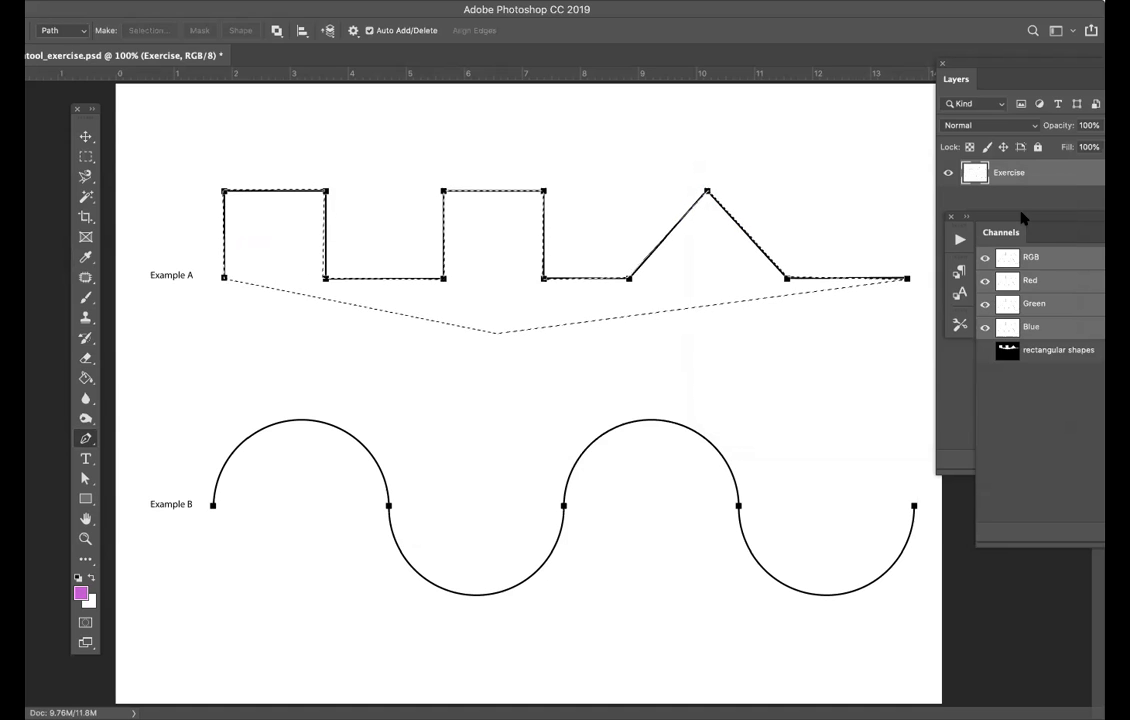
key(ctrl+d)
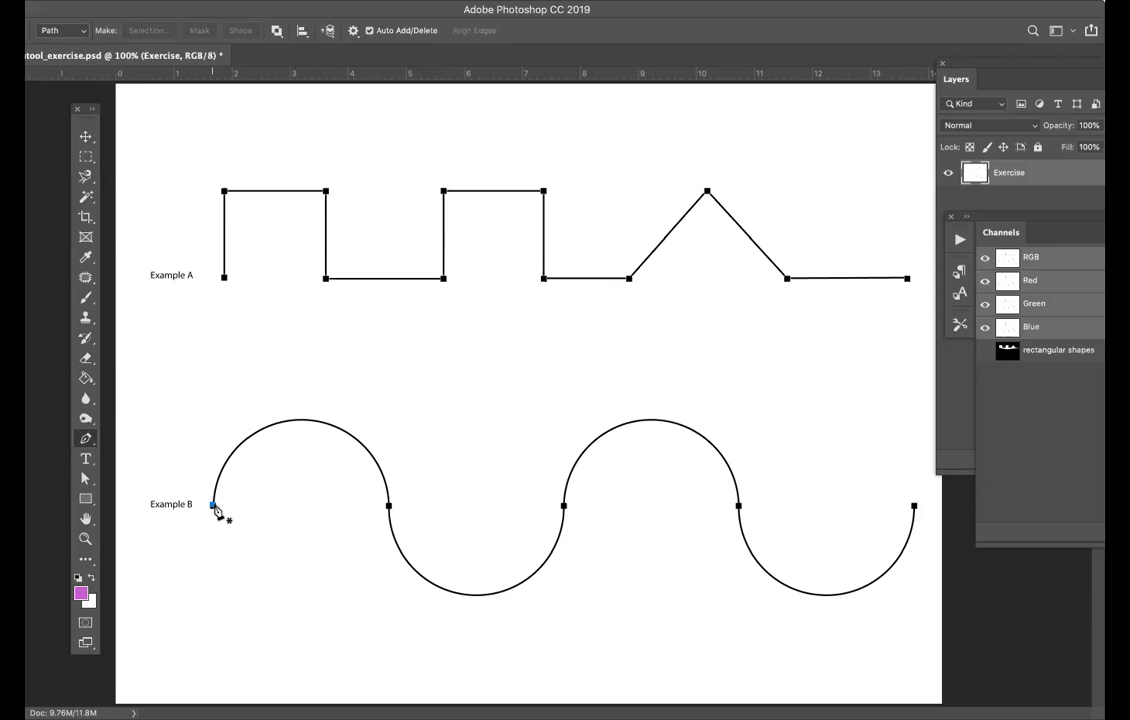
Step: Trace the Example B wave with a curved Pen path, placing smooth anchors with pulled handles on its five marked points
drag(213, 506, 218, 372)
drag(389, 506, 386, 597)
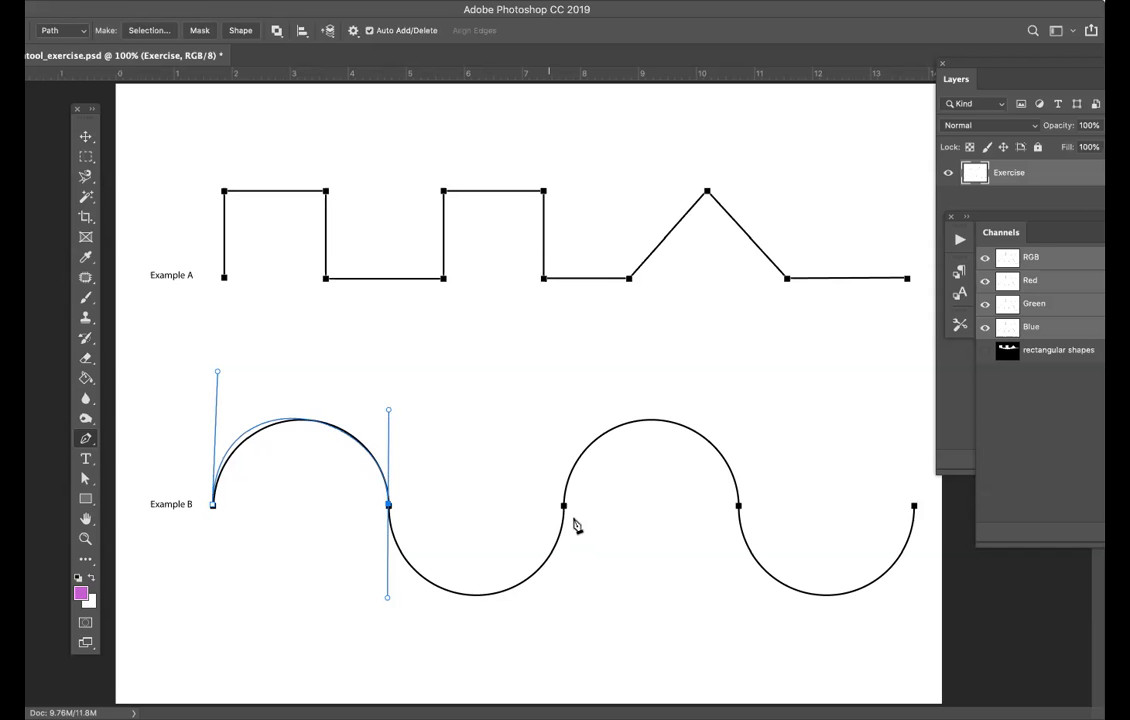
drag(564, 507, 591, 364)
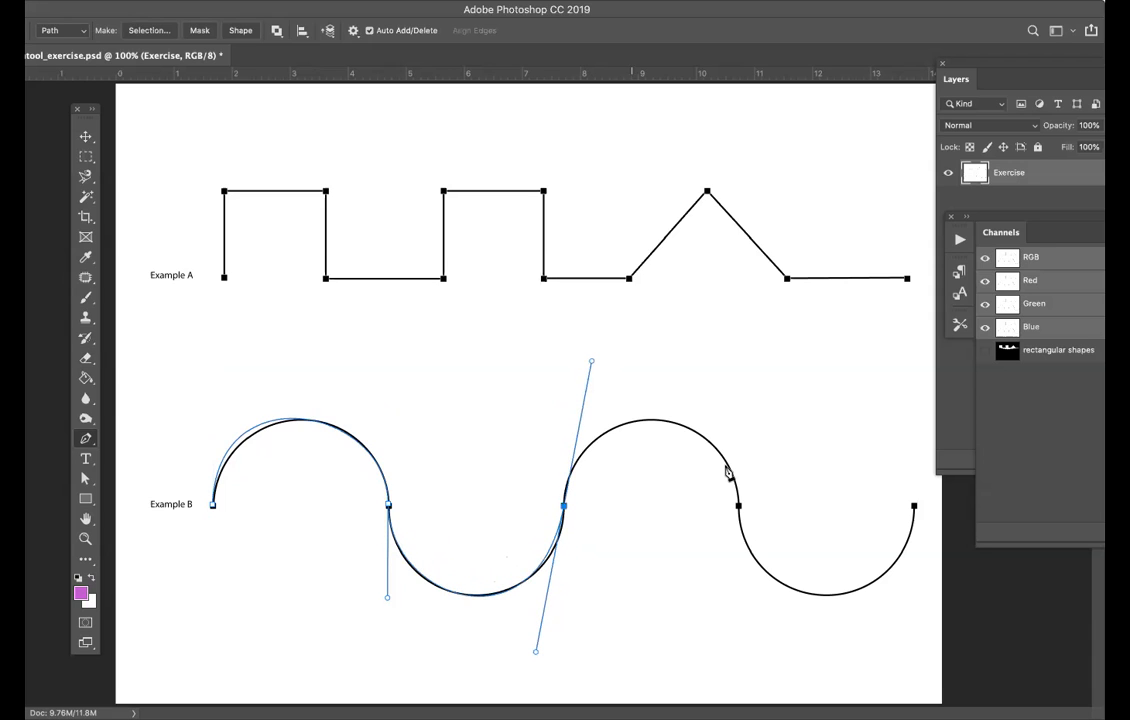
click(740, 508)
drag(742, 512, 740, 590)
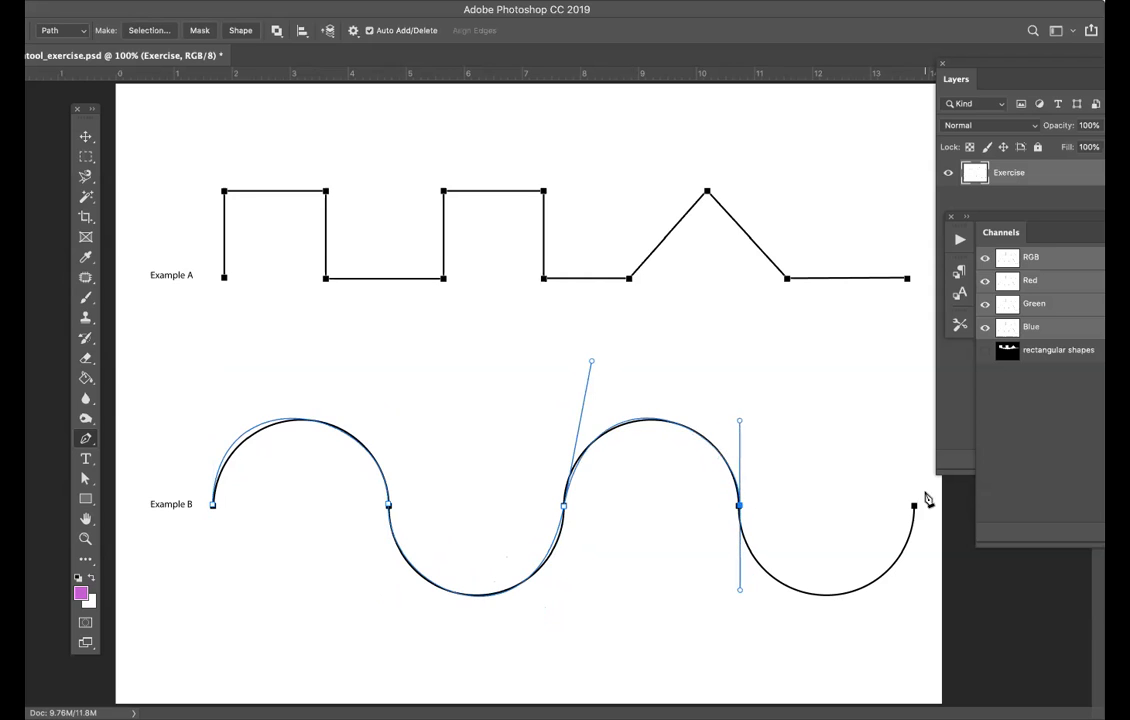
drag(914, 508, 944, 359)
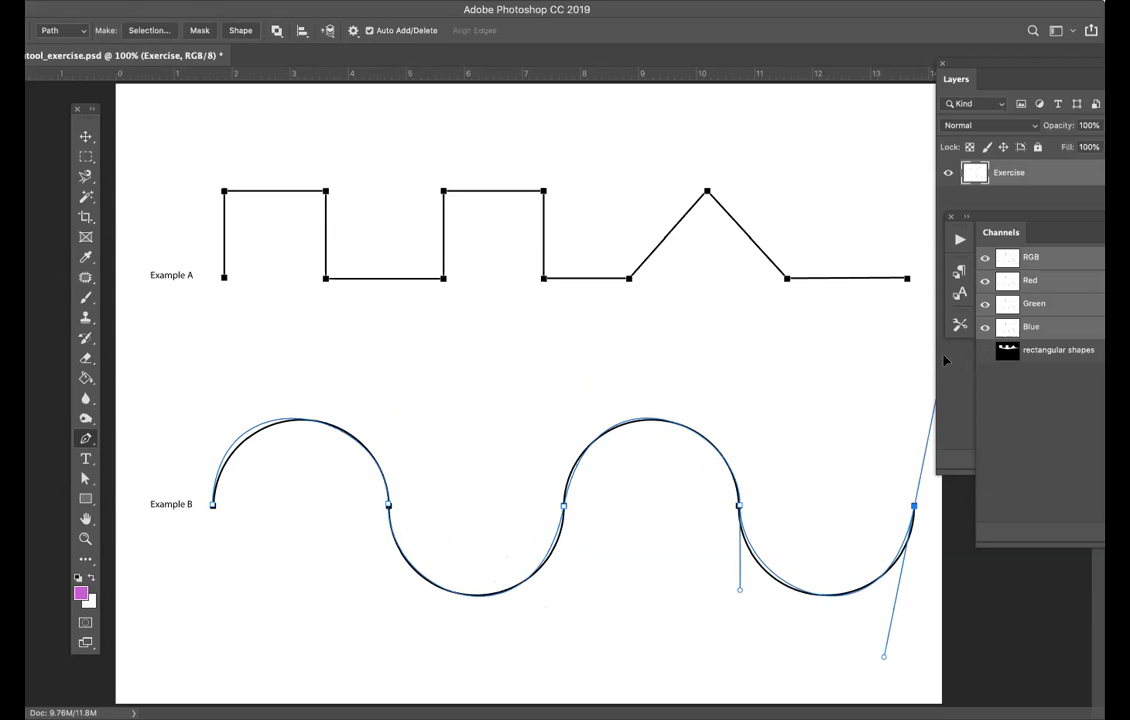
Step: Adjust the first anchor's upper handle with the Direct Selection Tool so the path follows the first arc of Example B
click(86, 480)
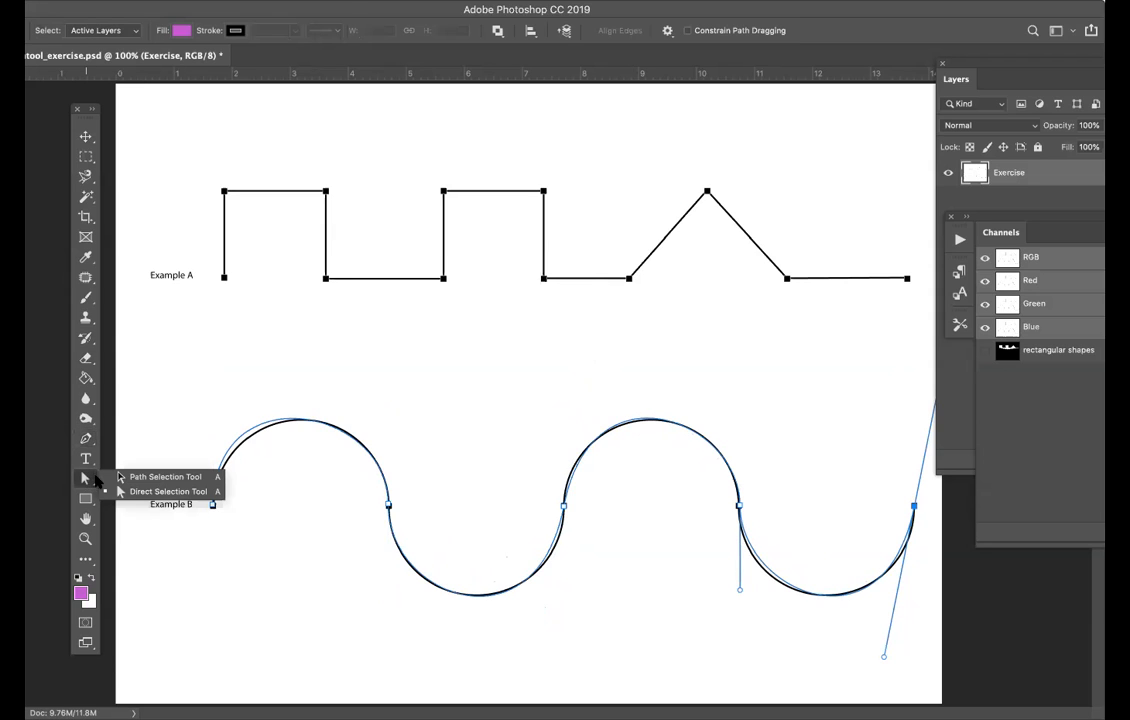
click(124, 492)
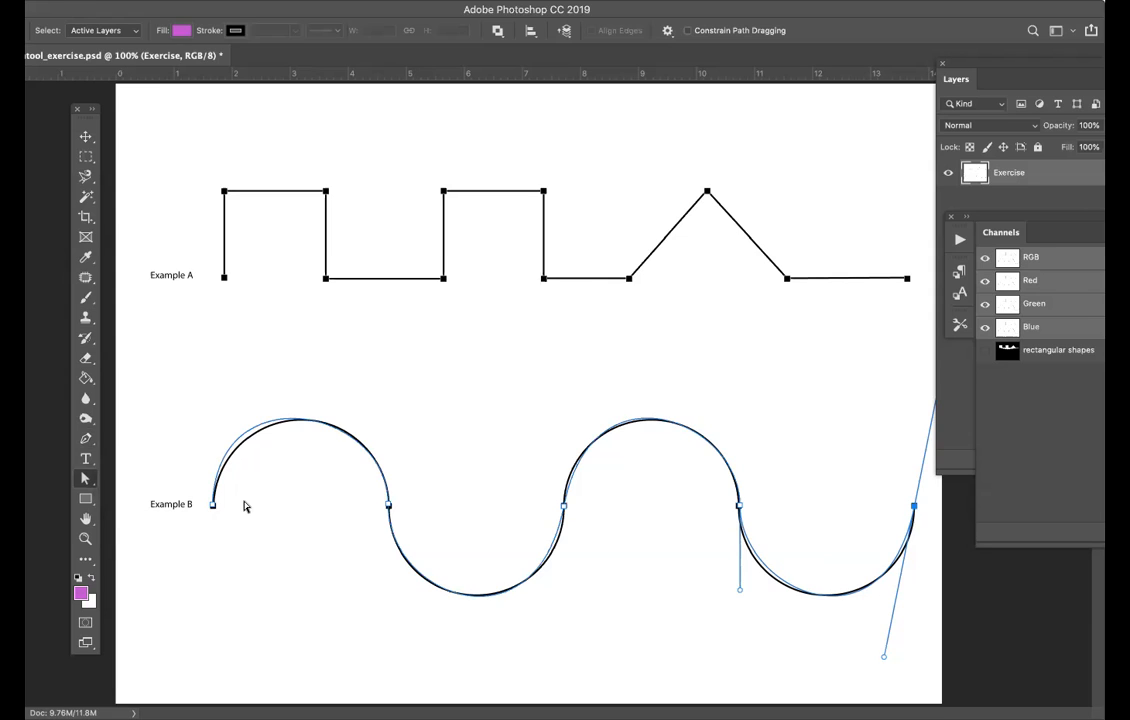
click(212, 506)
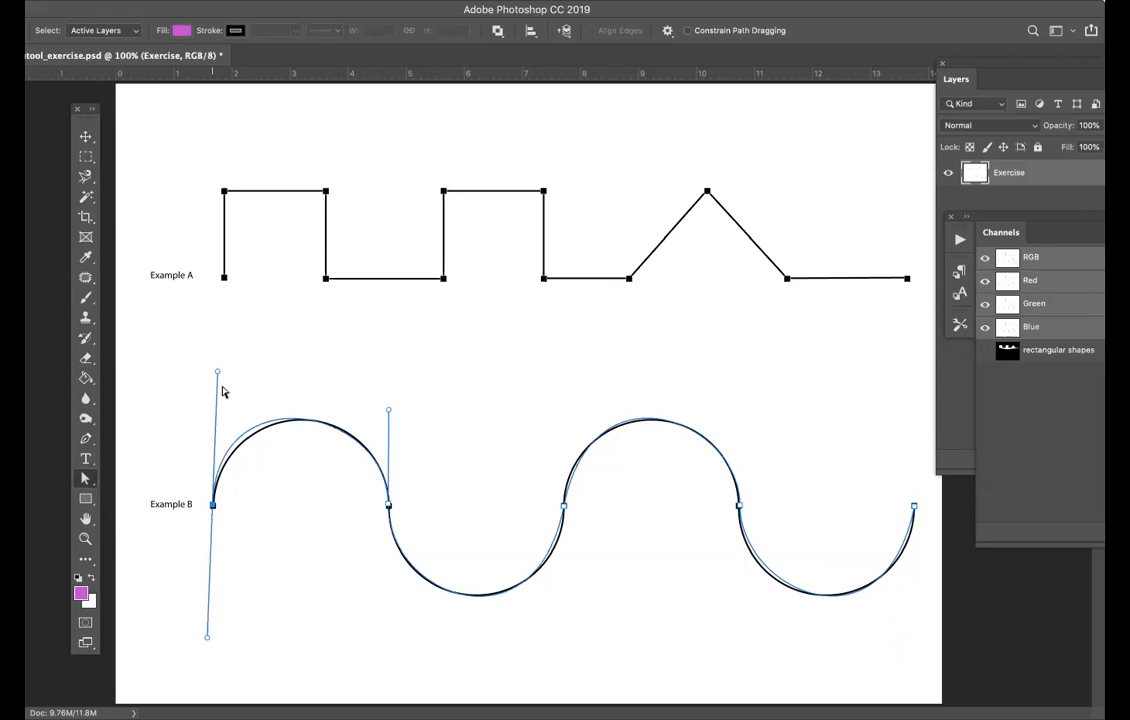
drag(217, 375, 232, 379)
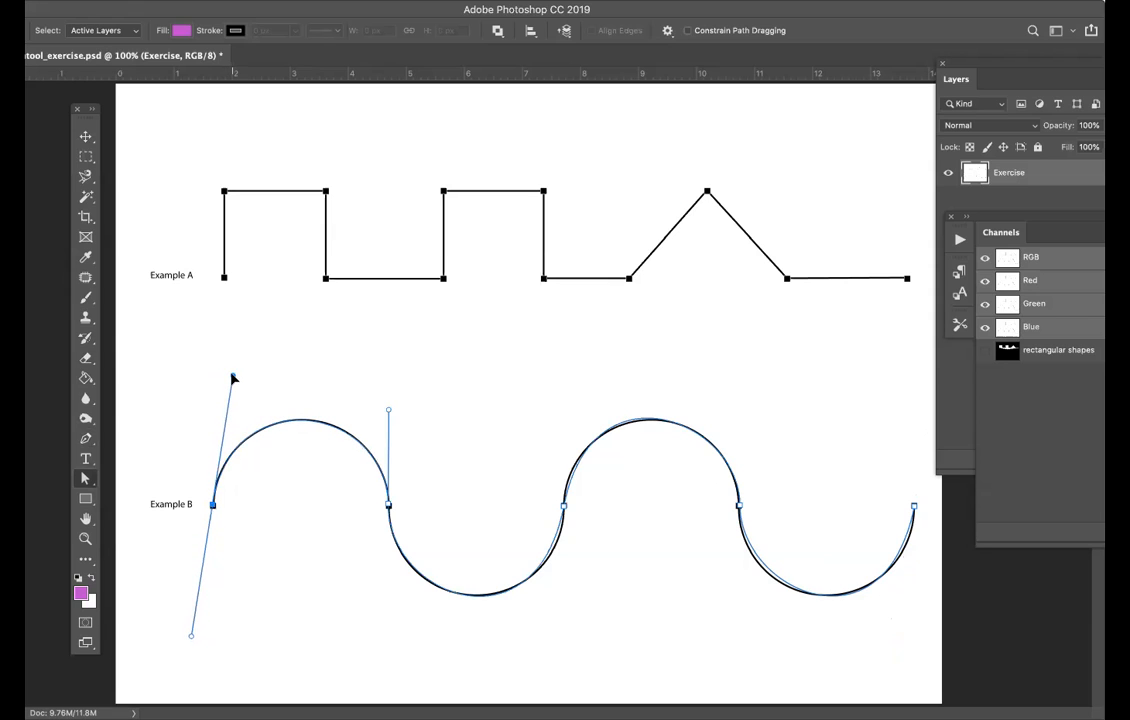
Step: Fine-tune both direction handles of the second anchor to match the neighbouring arcs of Example B
click(388, 409)
mouse_move(388, 410)
mouse_down()
mouse_move(388, 420)
mouse_move(390, 411)
mouse_up()
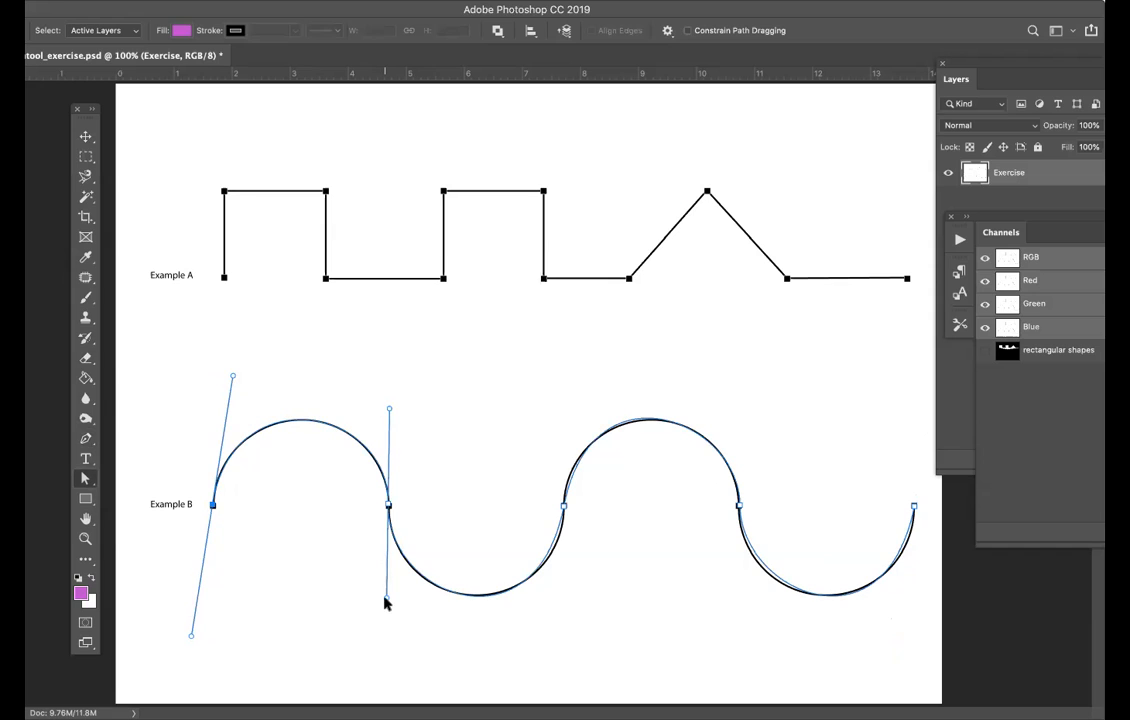
drag(385, 597, 380, 595)
Step: Fine-tune both direction handles of the third anchor to match the second trough-to-crest transition of Example B
click(565, 507)
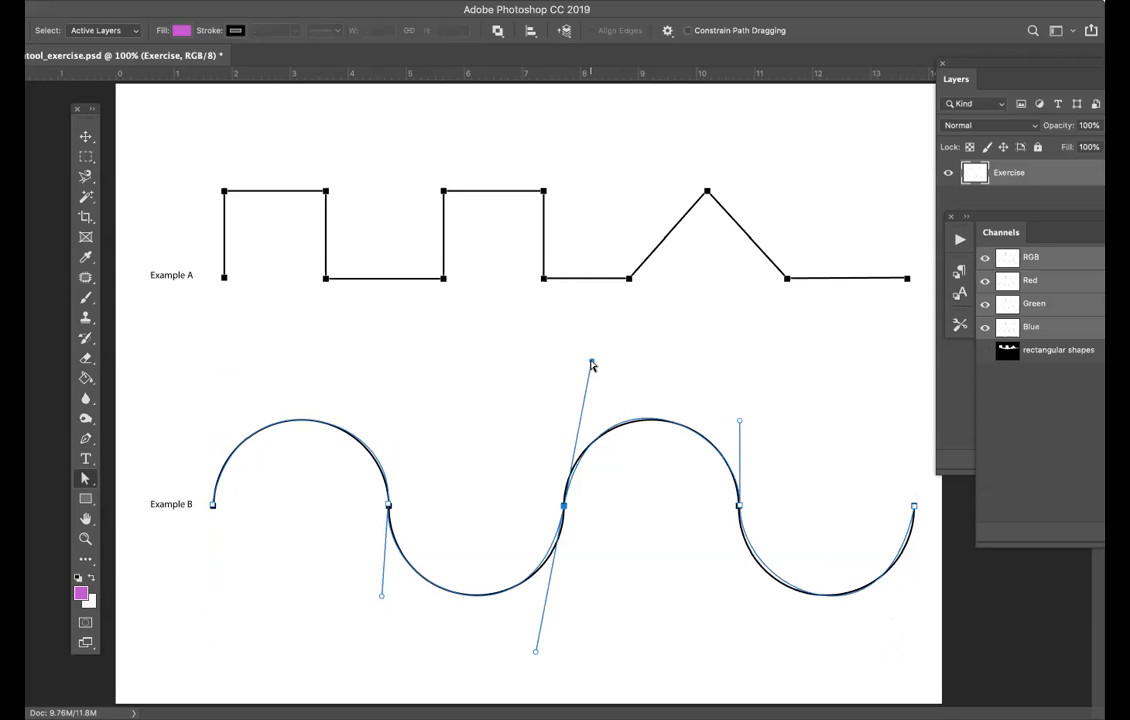
drag(591, 365, 588, 376)
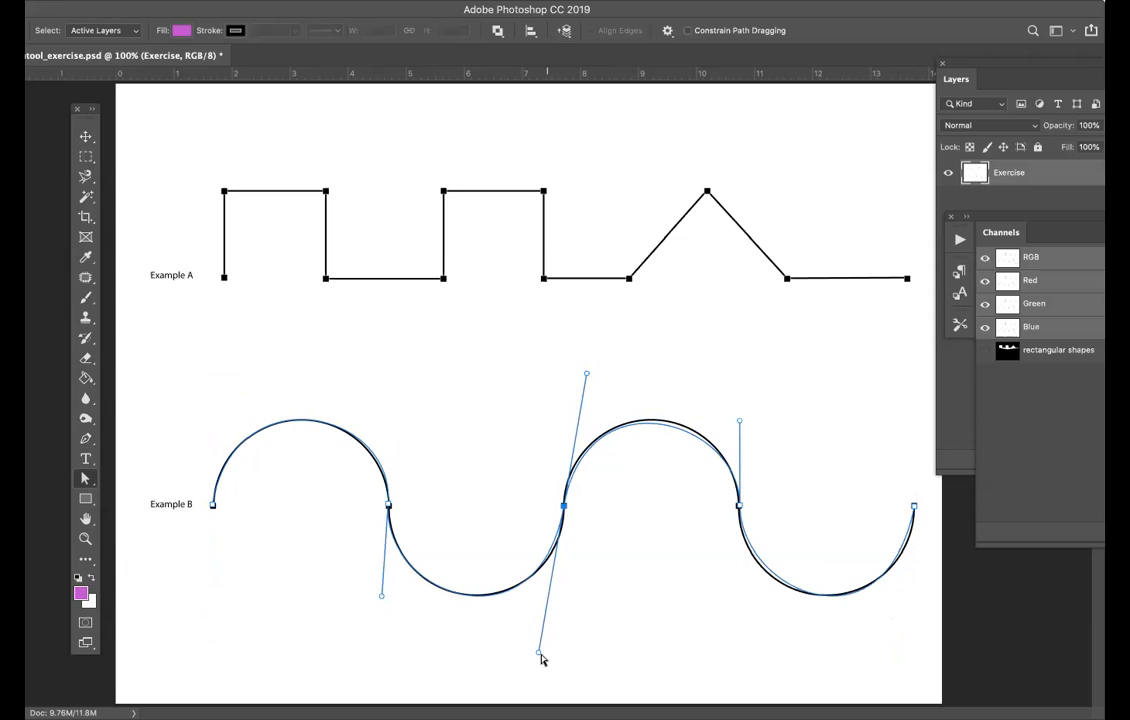
drag(538, 655, 542, 650)
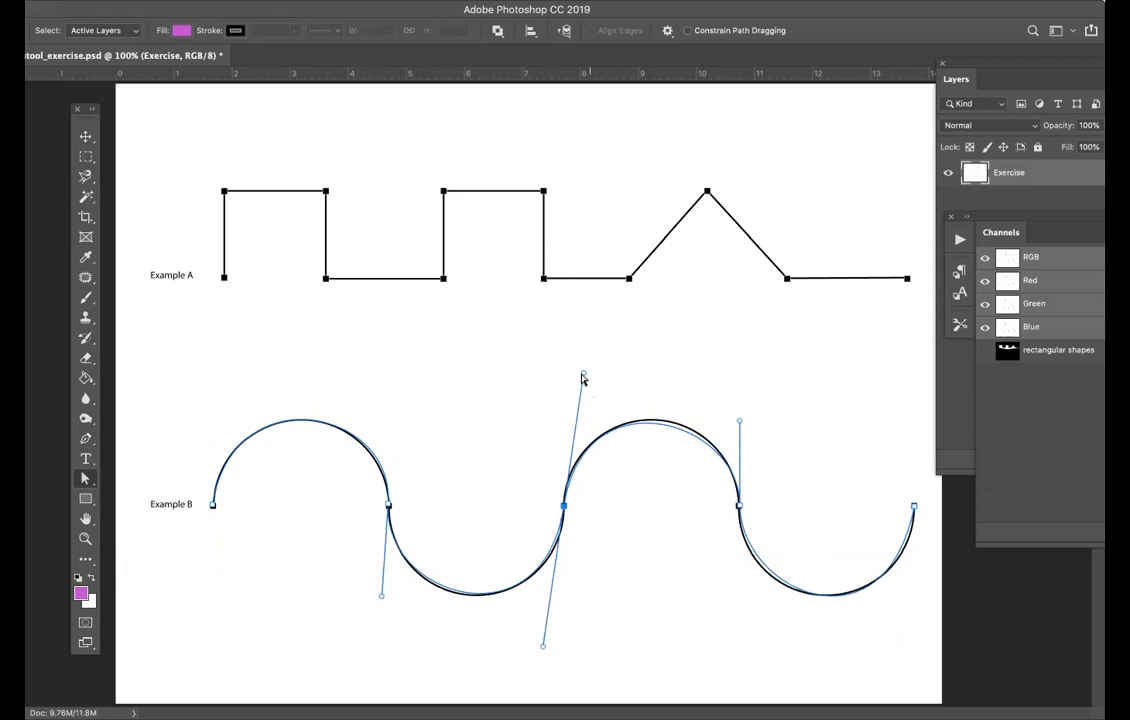
mouse_move(585, 377)
mouse_down()
mouse_move(577, 390)
mouse_move(587, 380)
mouse_up()
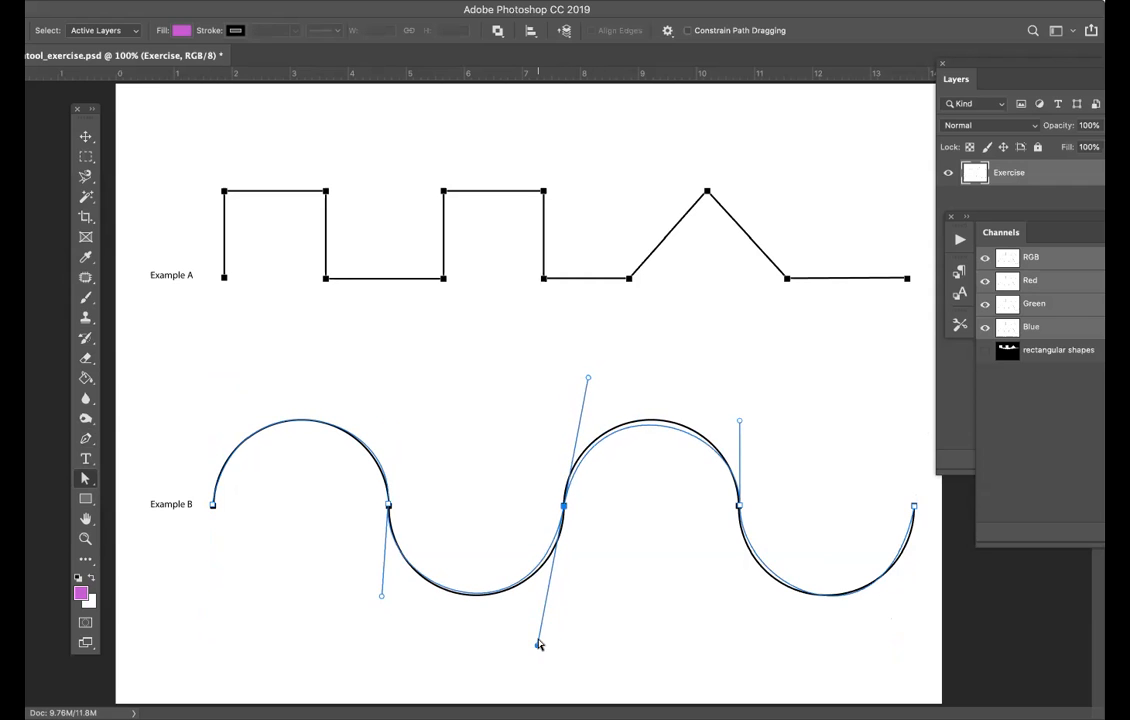
drag(539, 648, 542, 640)
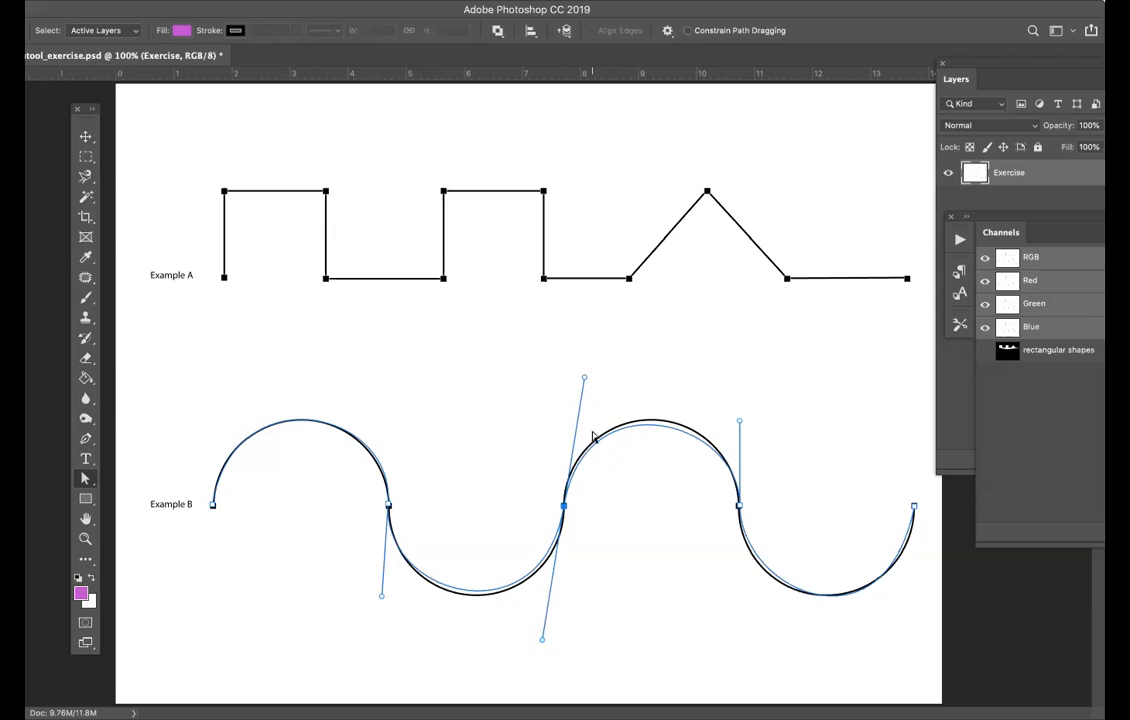
drag(585, 382, 578, 400)
Step: Lengthen the fourth anchor's upper handle and tilt it toward the second crest, and extend its lower handle slightly
click(739, 421)
drag(740, 423, 719, 382)
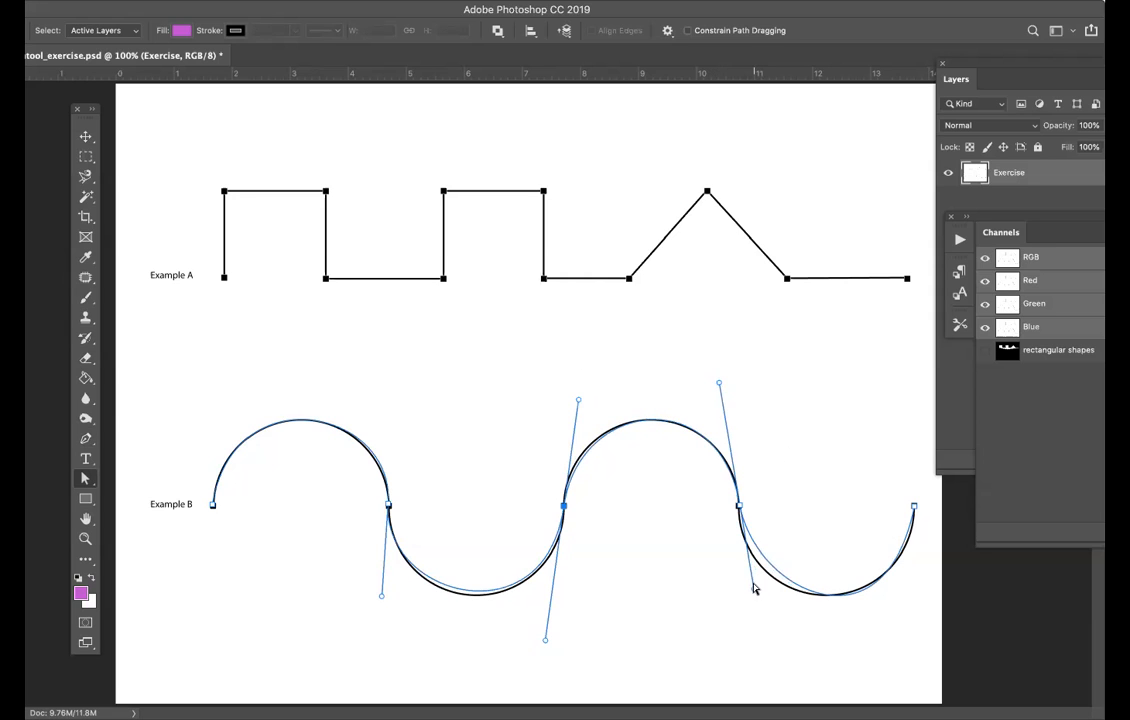
mouse_move(752, 591)
mouse_down()
mouse_move(747, 609)
mouse_move(736, 596)
mouse_move(750, 598)
mouse_up()
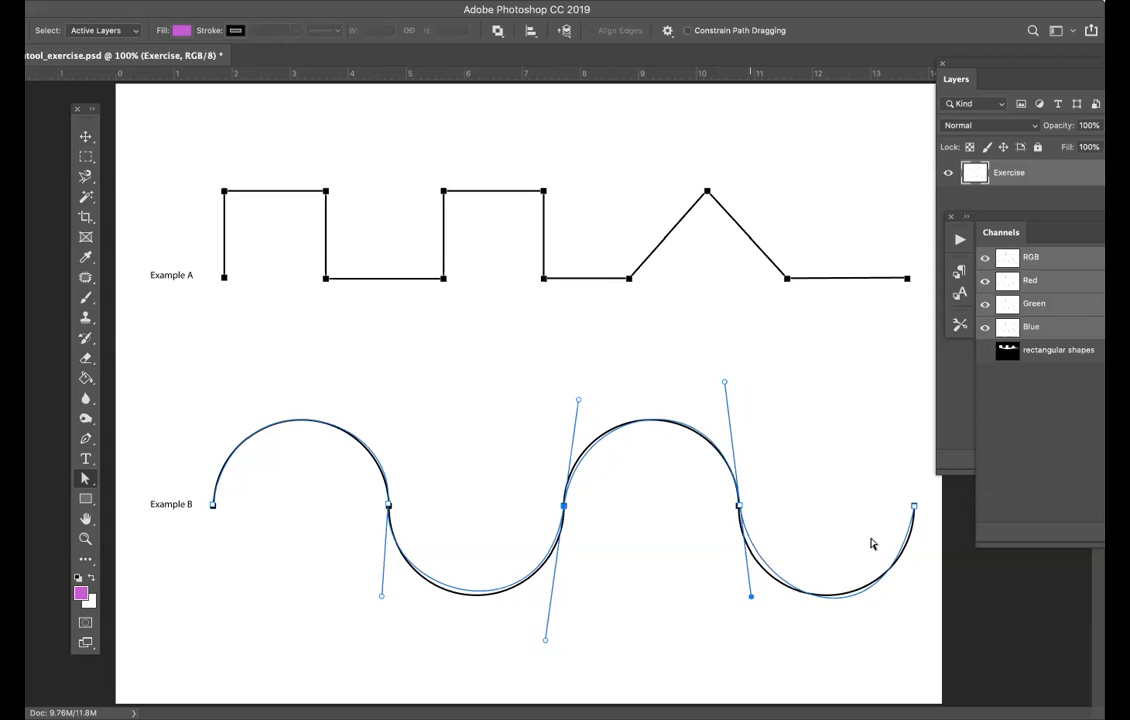
Step: Select the last anchor of Example B and rebalance the fourth anchor's two handles between the second crest and the final trough
click(913, 507)
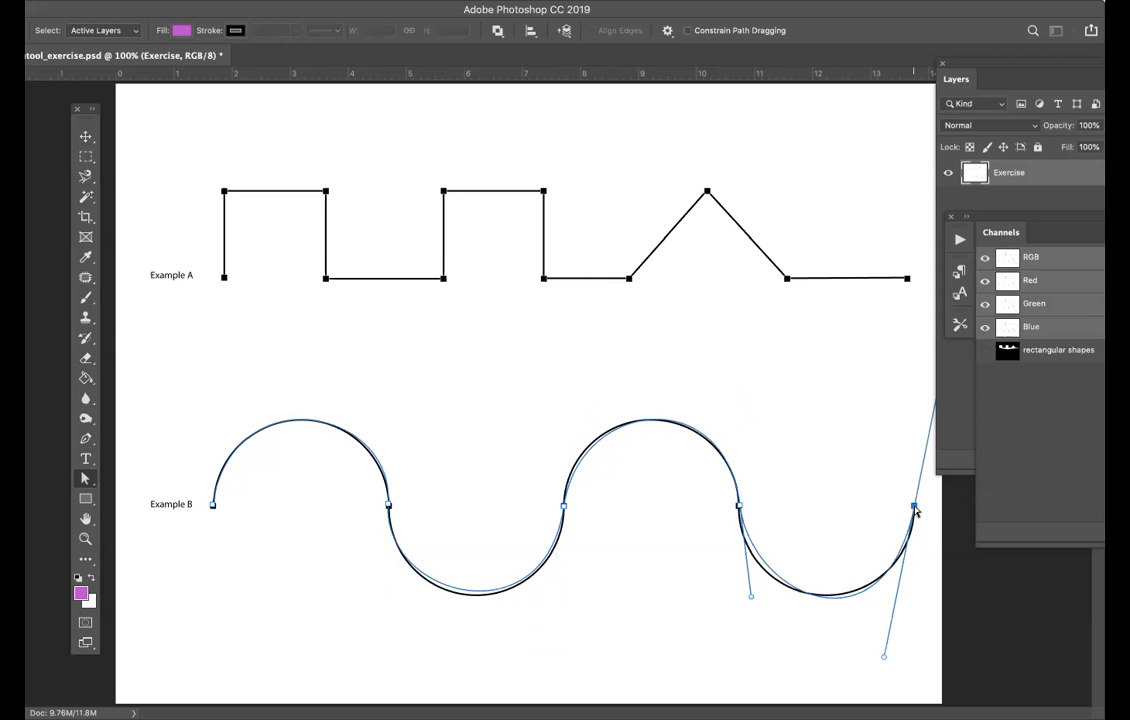
mouse_move(914, 508)
mouse_down()
mouse_move(898, 507)
mouse_move(914, 509)
mouse_up()
click(750, 596)
drag(750, 596, 737, 598)
mouse_move(743, 381)
mouse_down()
mouse_move(713, 389)
mouse_move(722, 383)
mouse_up()
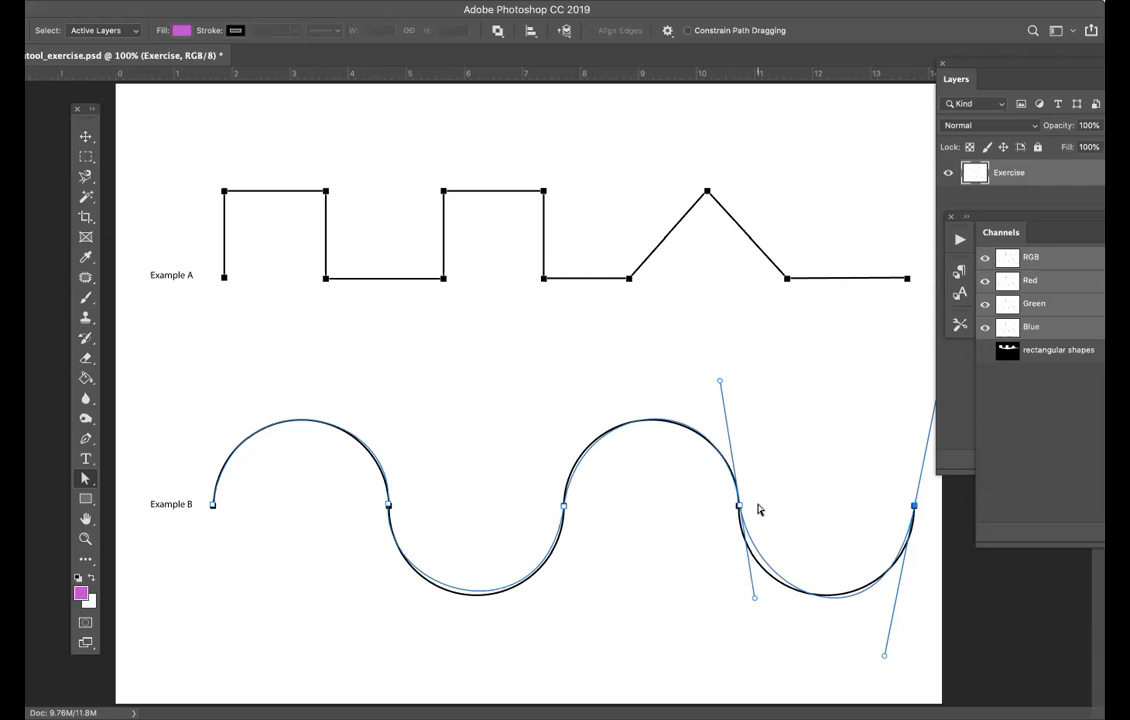
drag(754, 601, 731, 594)
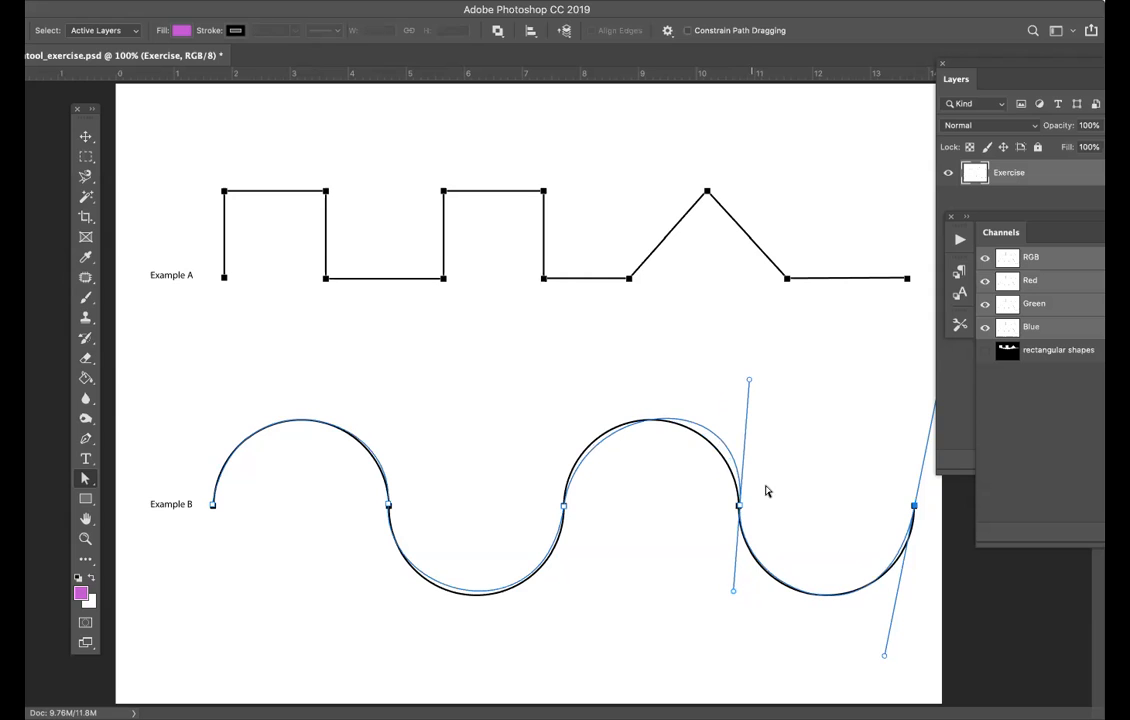
drag(750, 383, 722, 388)
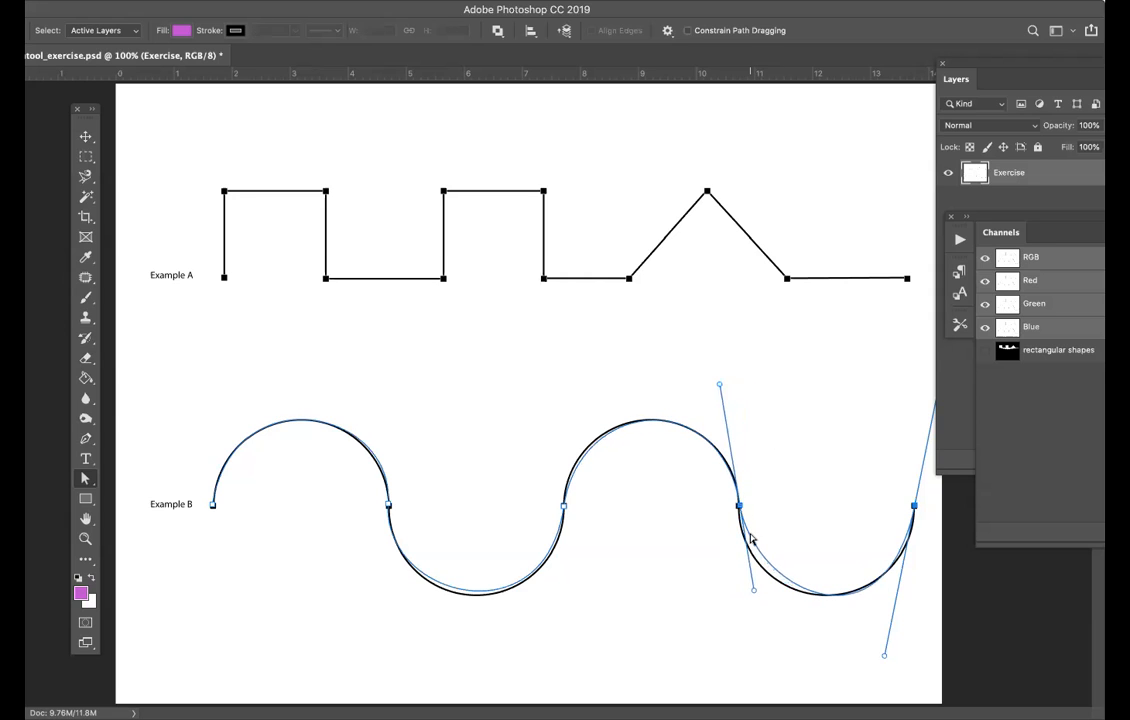
mouse_move(754, 594)
mouse_down()
mouse_move(751, 584)
mouse_move(735, 596)
mouse_up()
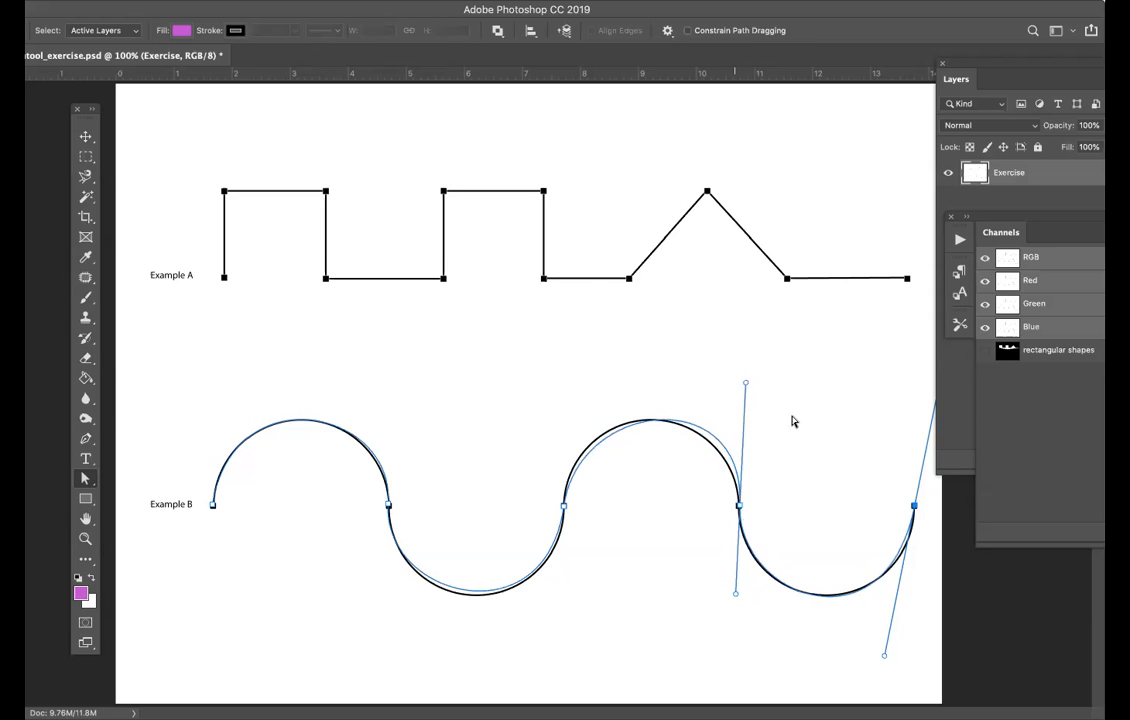
drag(744, 385, 724, 388)
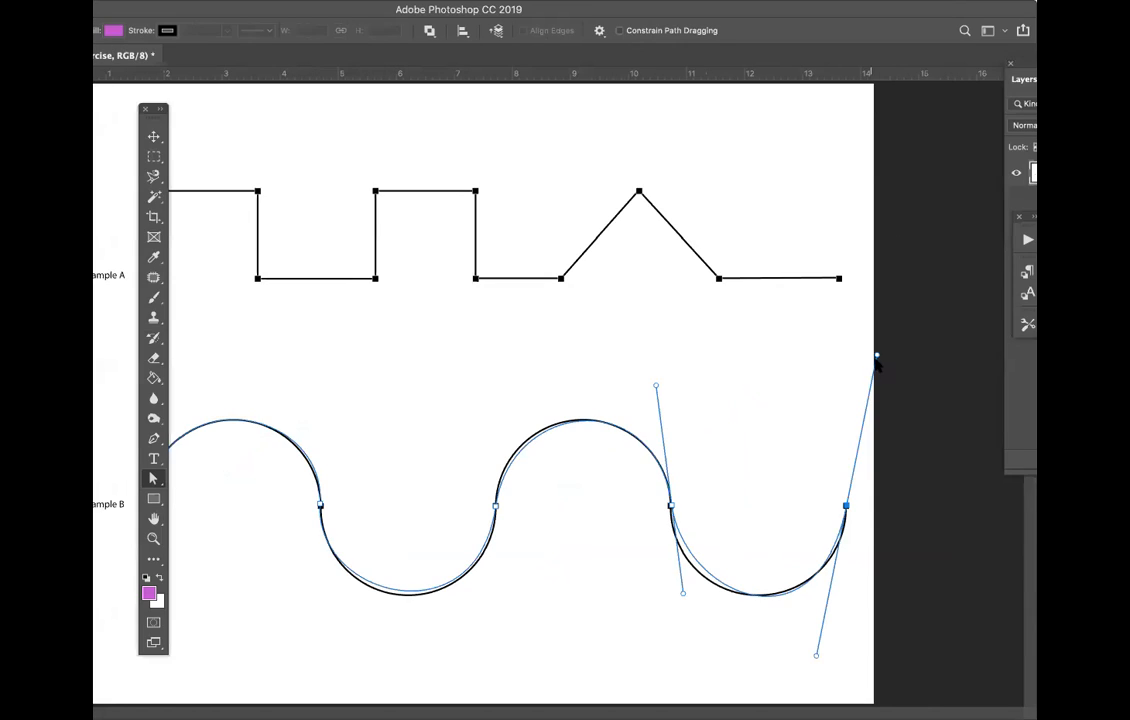
Step: Tilt the last anchor's direction handles outward past the canvas edge to fit the end of the final trough
drag(876, 358, 901, 306)
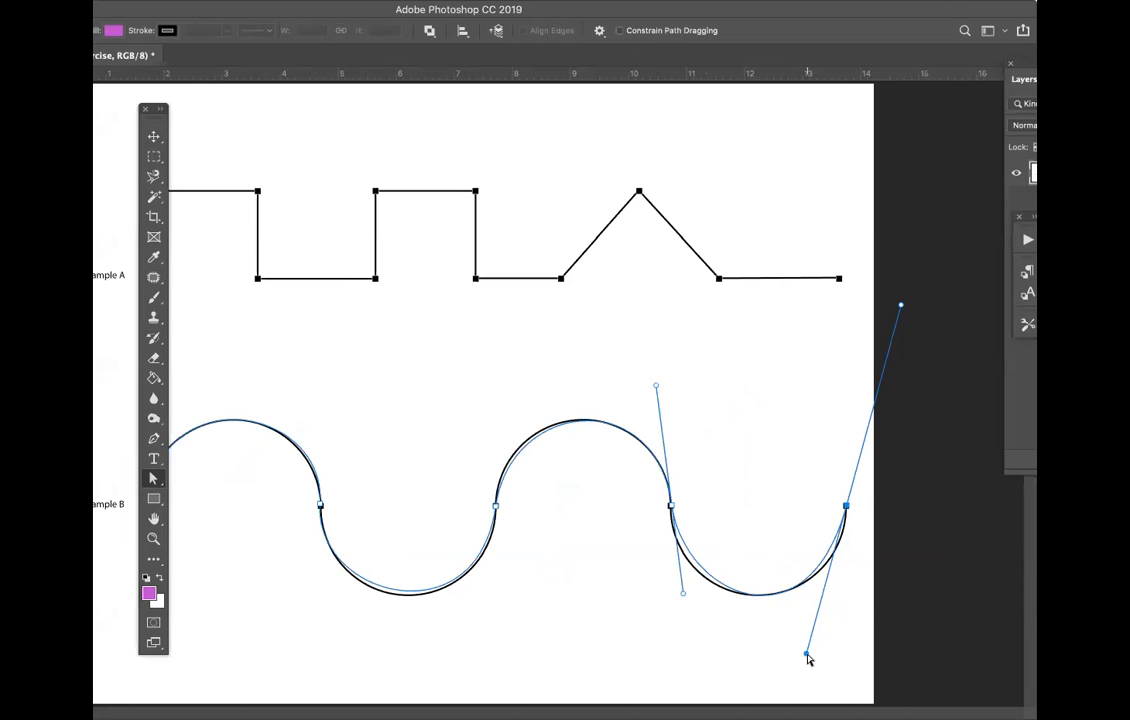
mouse_move(808, 654)
mouse_down()
mouse_move(811, 645)
mouse_move(790, 656)
mouse_up()
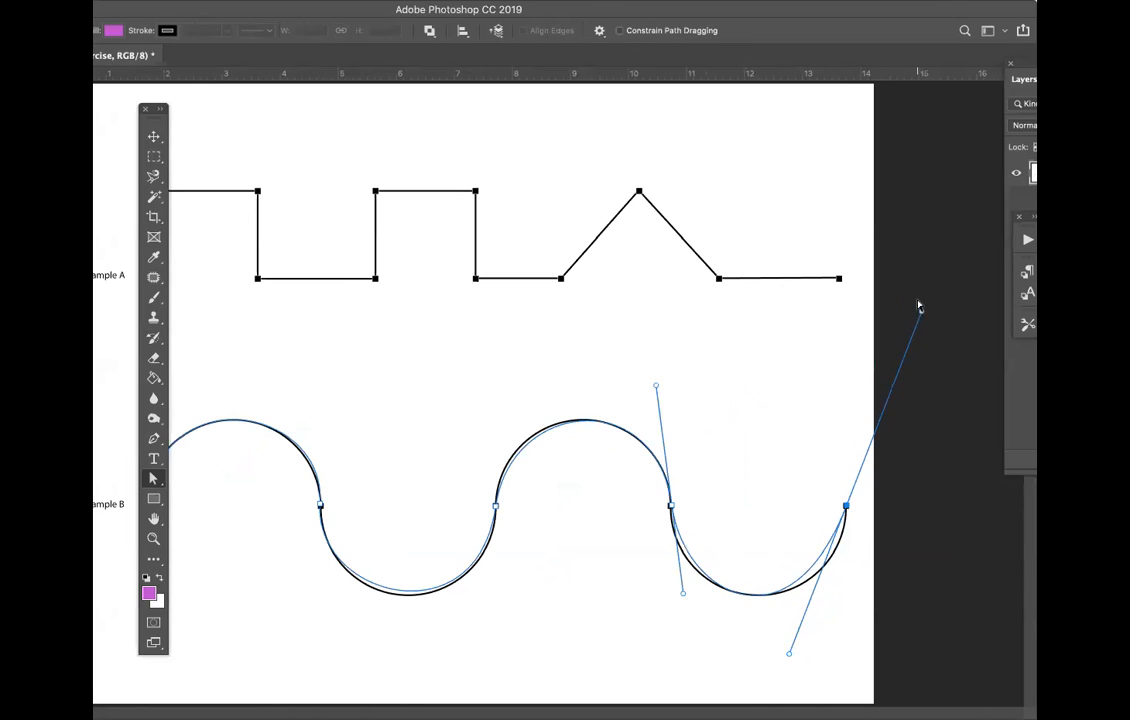
drag(922, 314, 899, 337)
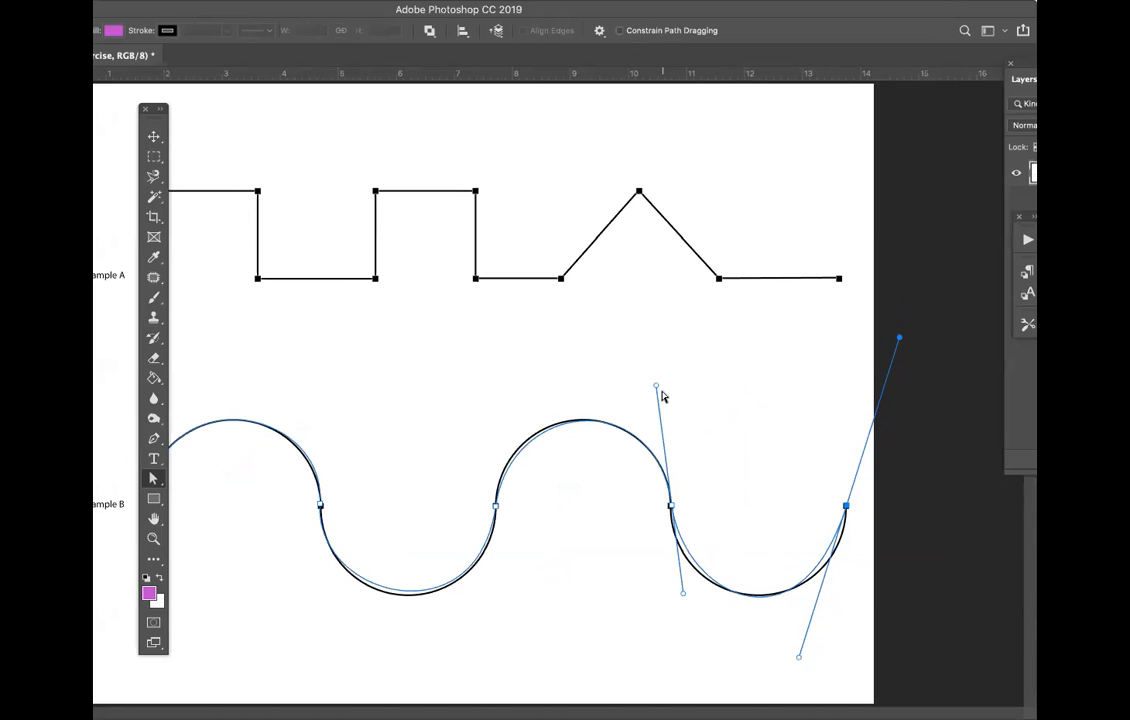
Step: Readjust the fourth anchor's upper and lower handles so the curves on both sides follow the Example B line
mouse_move(656, 388)
mouse_down()
mouse_move(661, 407)
mouse_move(665, 393)
mouse_move(646, 382)
mouse_up()
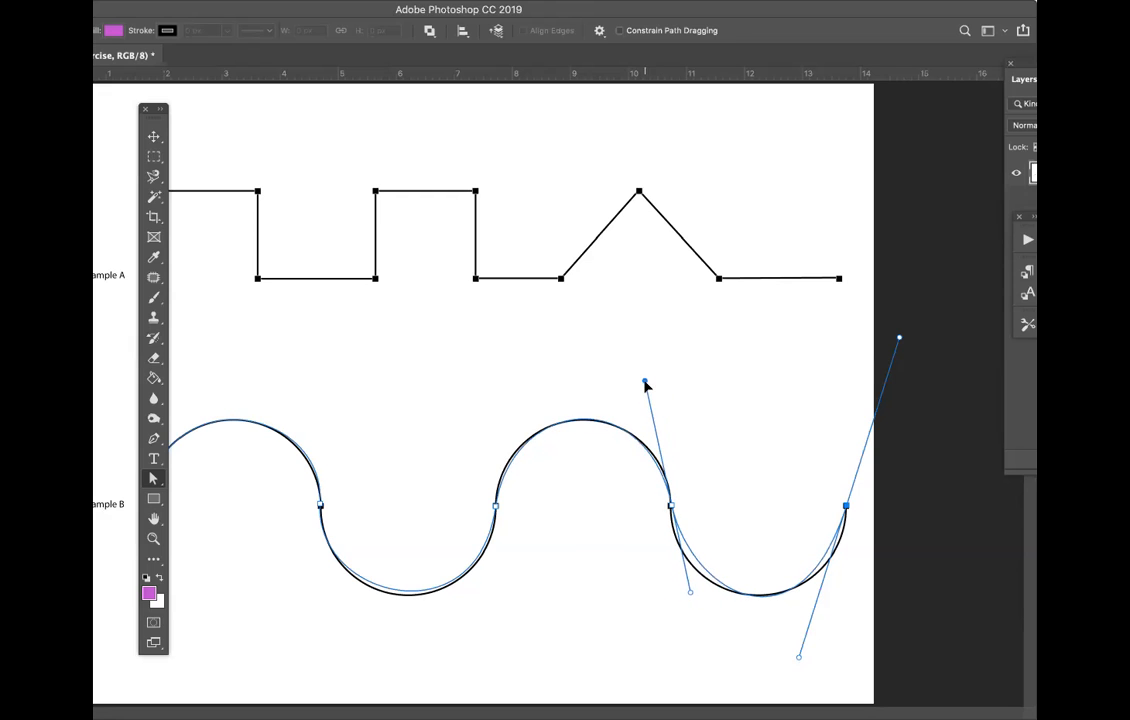
mouse_move(690, 595)
mouse_down()
mouse_move(681, 583)
mouse_move(669, 592)
mouse_up()
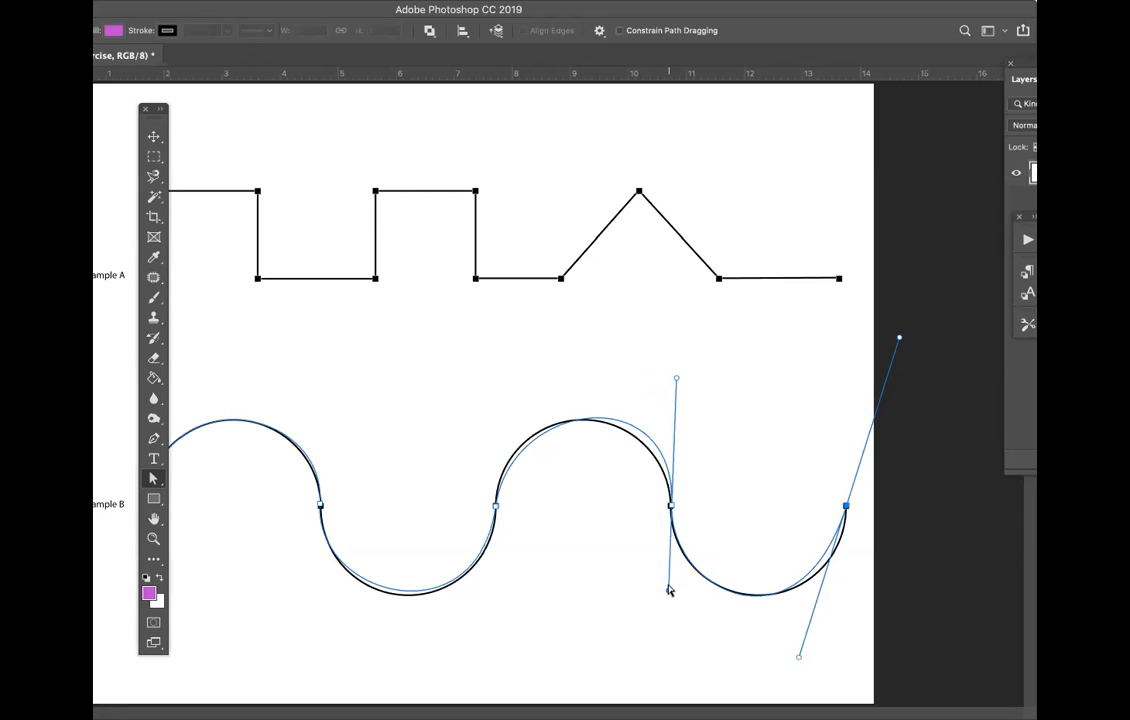
drag(676, 382, 655, 388)
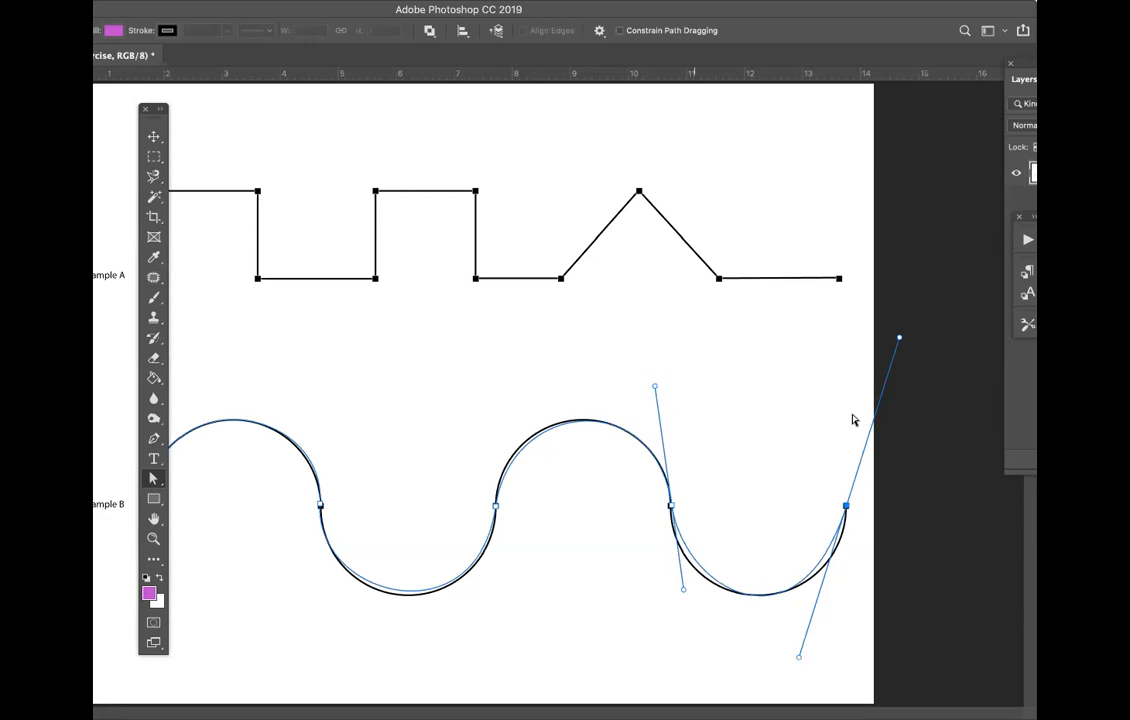
Step: Shorten the last anchor's upper handle to just above the anchor and angle its lower handle to fit the final trough
drag(899, 341, 926, 330)
mouse_move(783, 655)
mouse_down()
mouse_move(794, 645)
mouse_move(768, 656)
mouse_up()
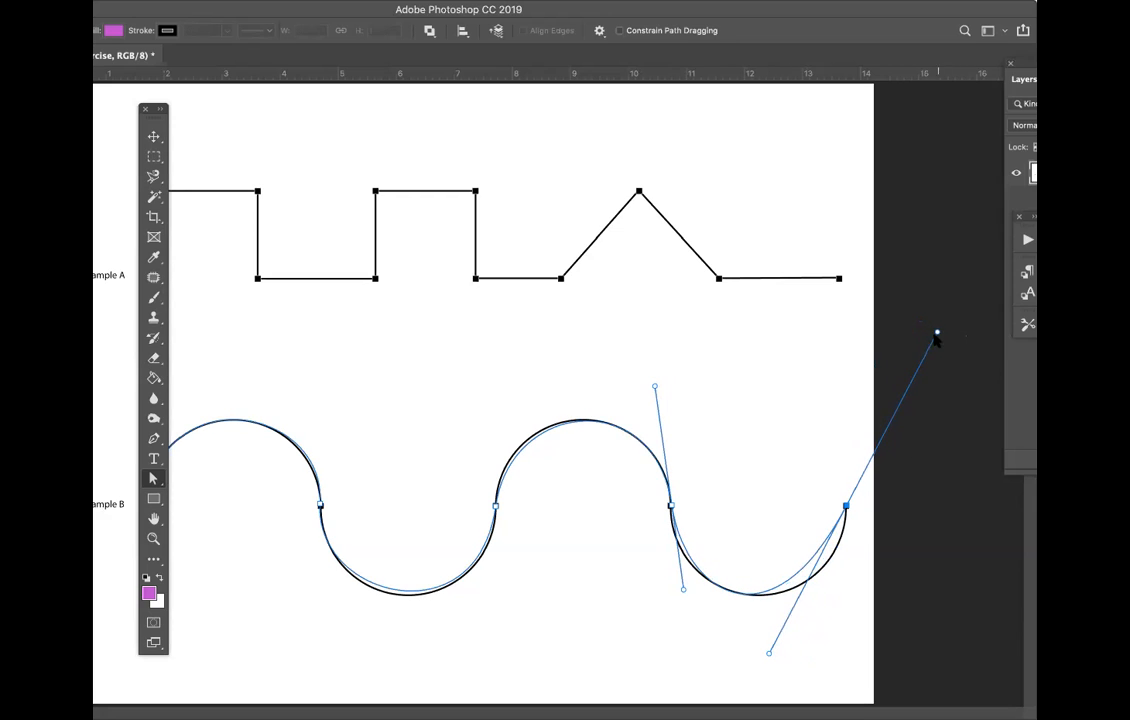
drag(937, 332, 900, 384)
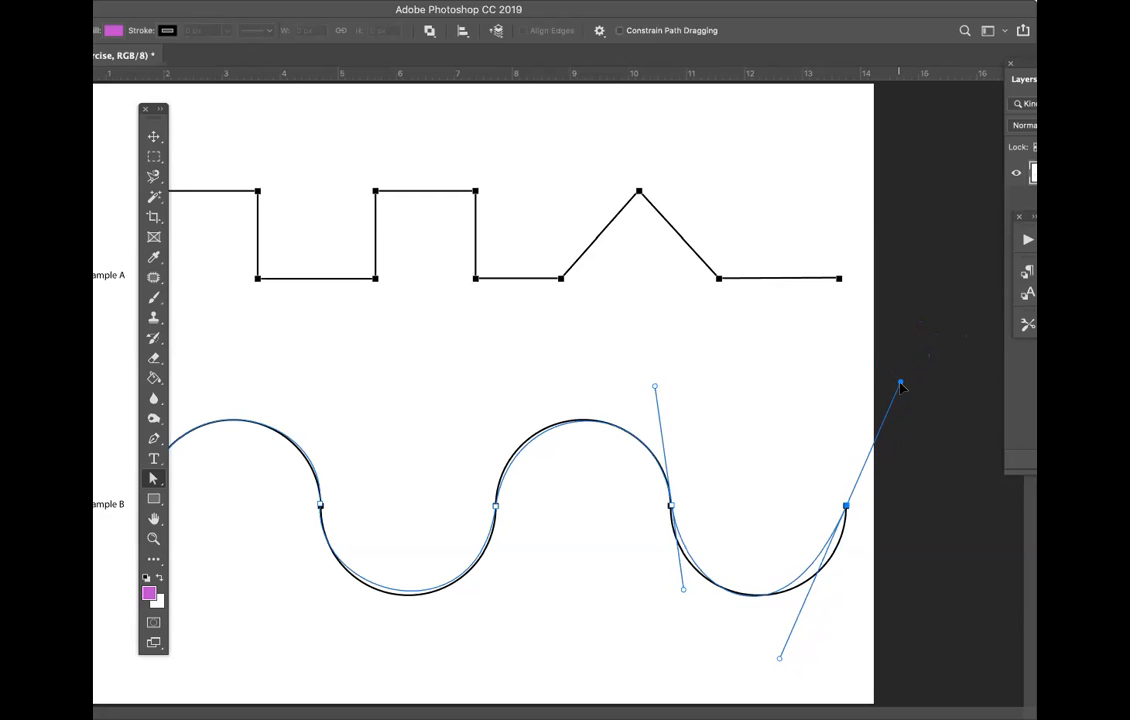
mouse_move(779, 661)
mouse_down()
mouse_move(792, 637)
mouse_move(765, 665)
mouse_move(776, 654)
mouse_up()
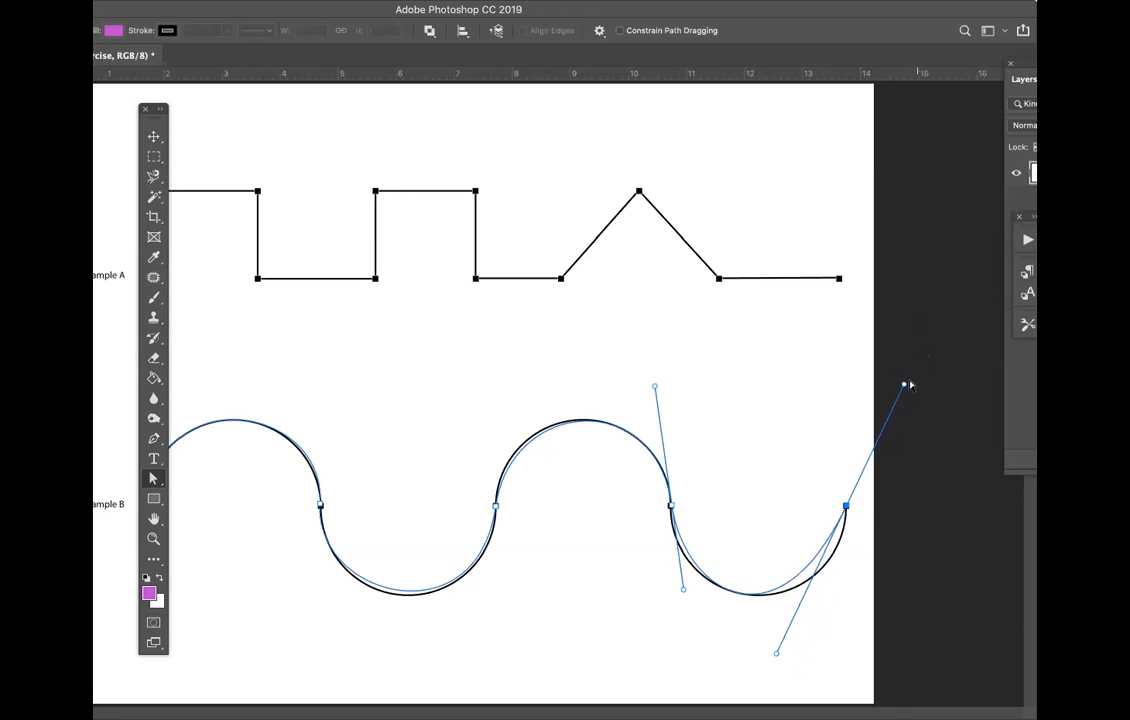
drag(904, 386, 854, 481)
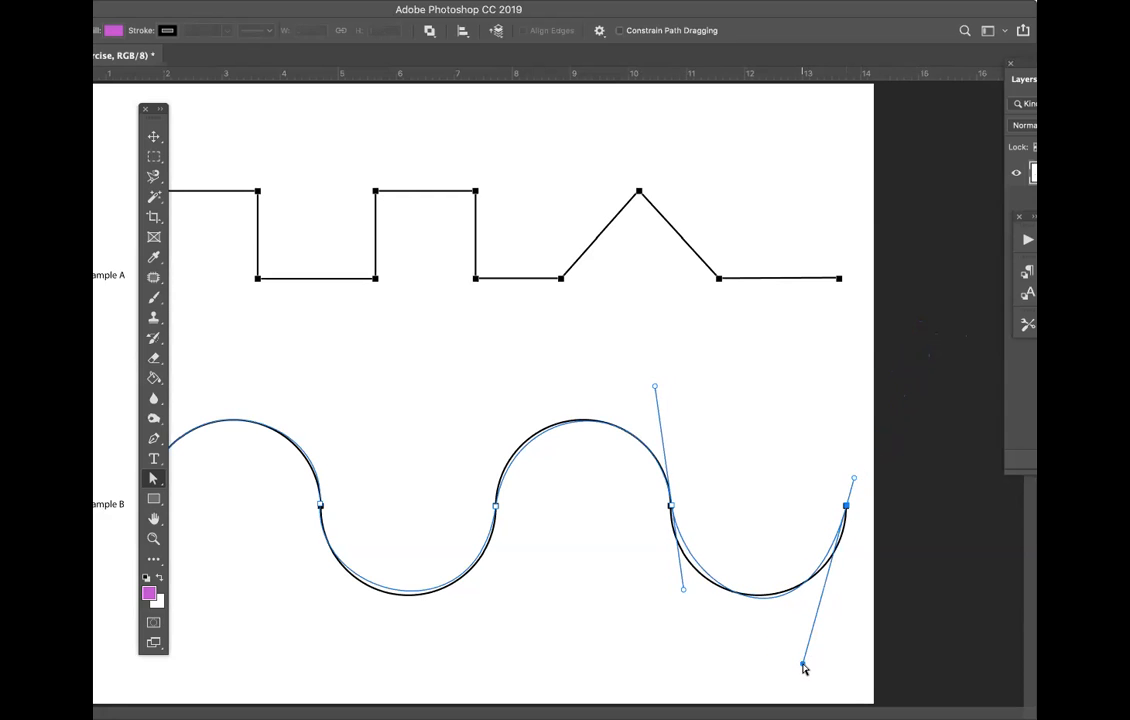
drag(802, 659, 798, 656)
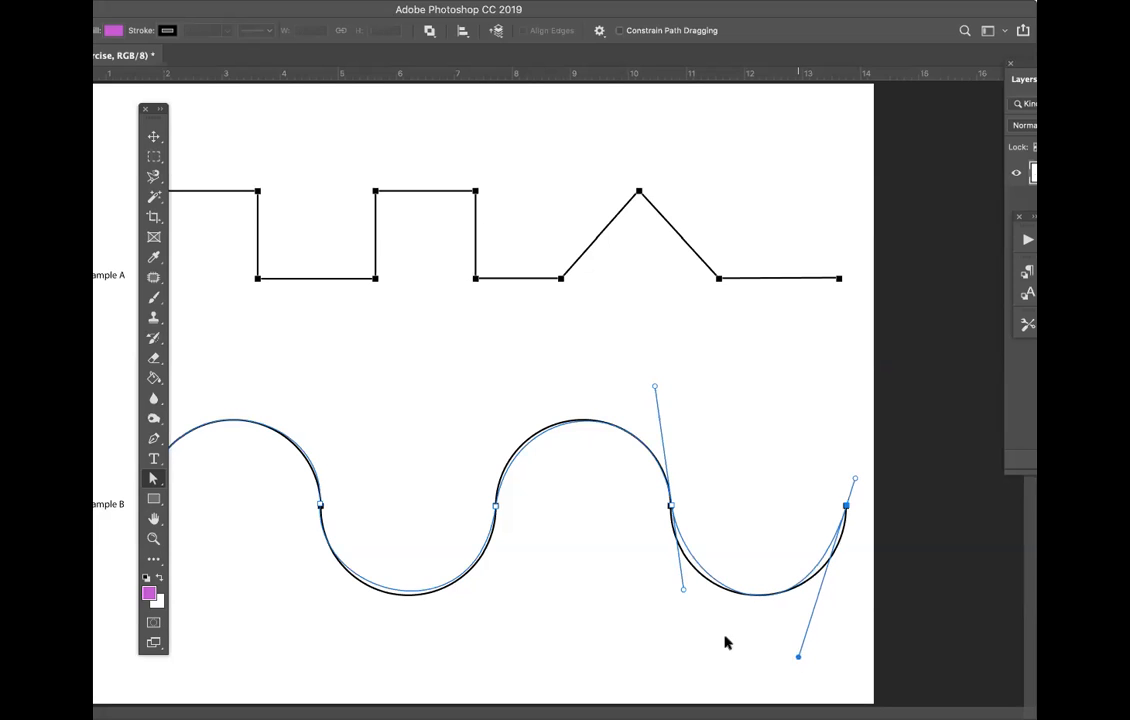
Step: Bring the fourth anchor's handles closer to vertical as a compromise between the second crest and the final trough
drag(682, 590, 670, 593)
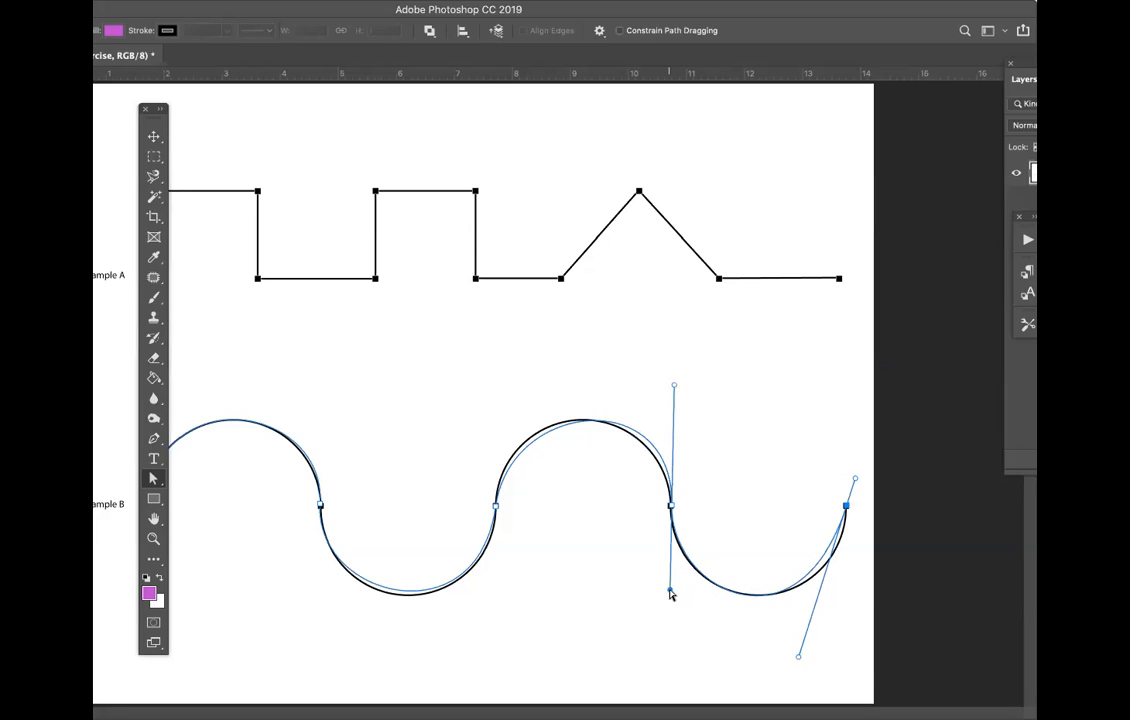
drag(675, 388, 653, 390)
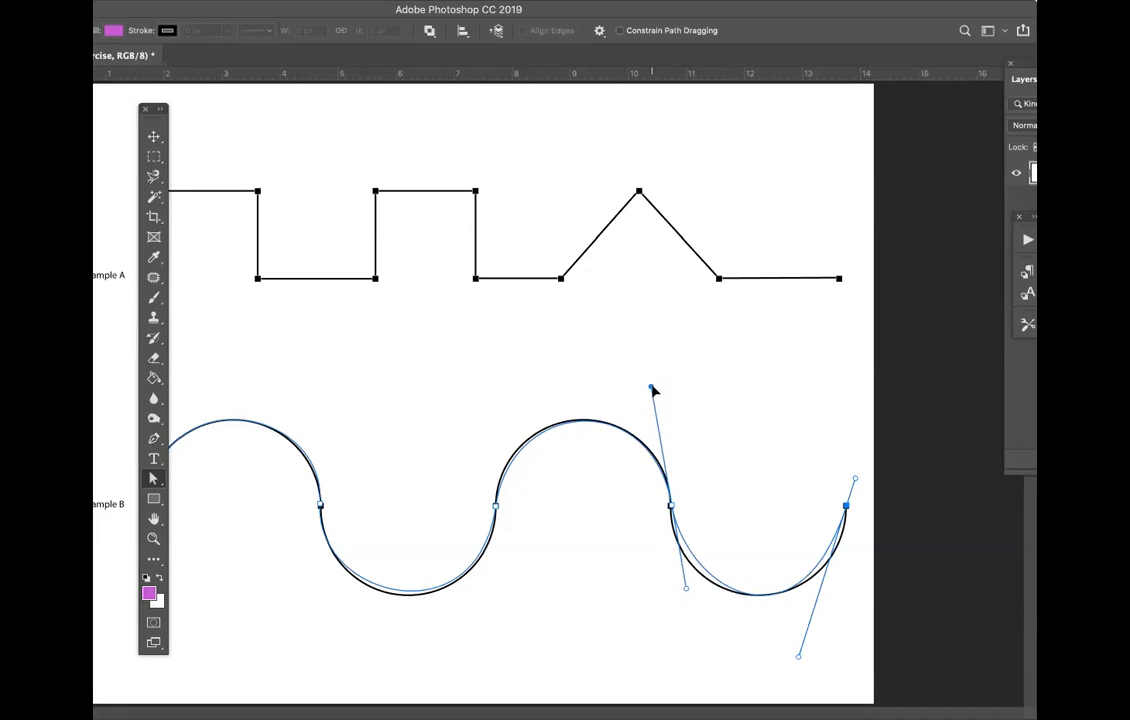
drag(684, 590, 677, 593)
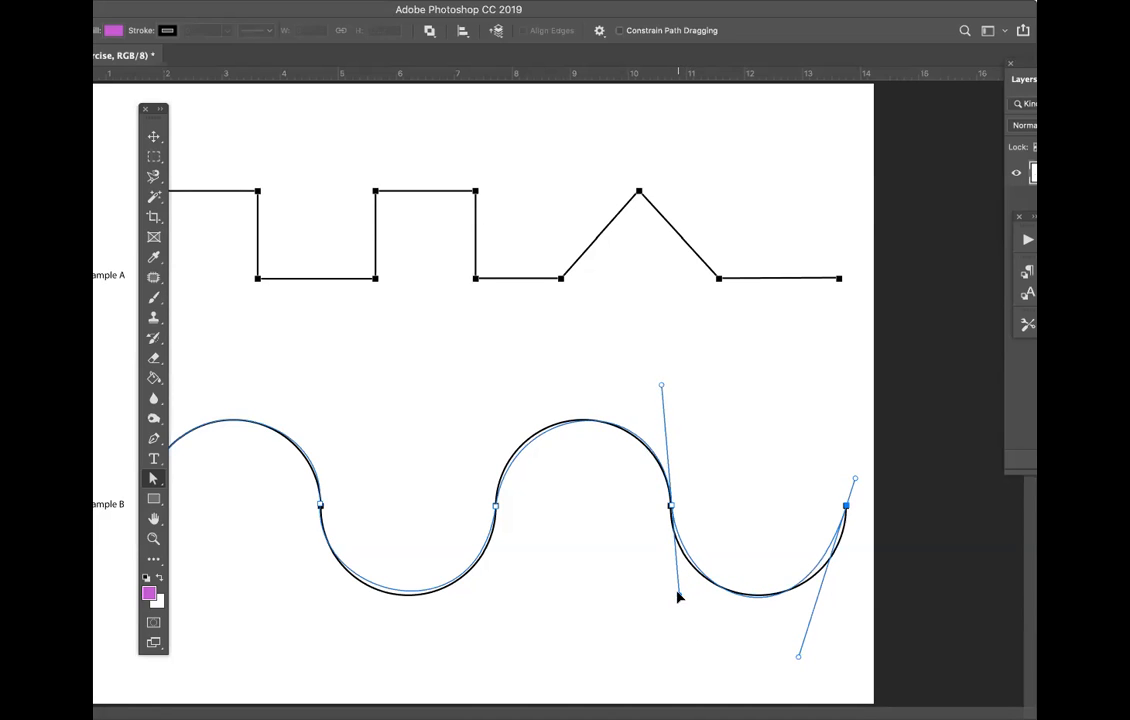
Step: Make small final corrections to the last anchor's short upper handle and long lower handle
drag(854, 481, 854, 480)
drag(800, 657, 801, 652)
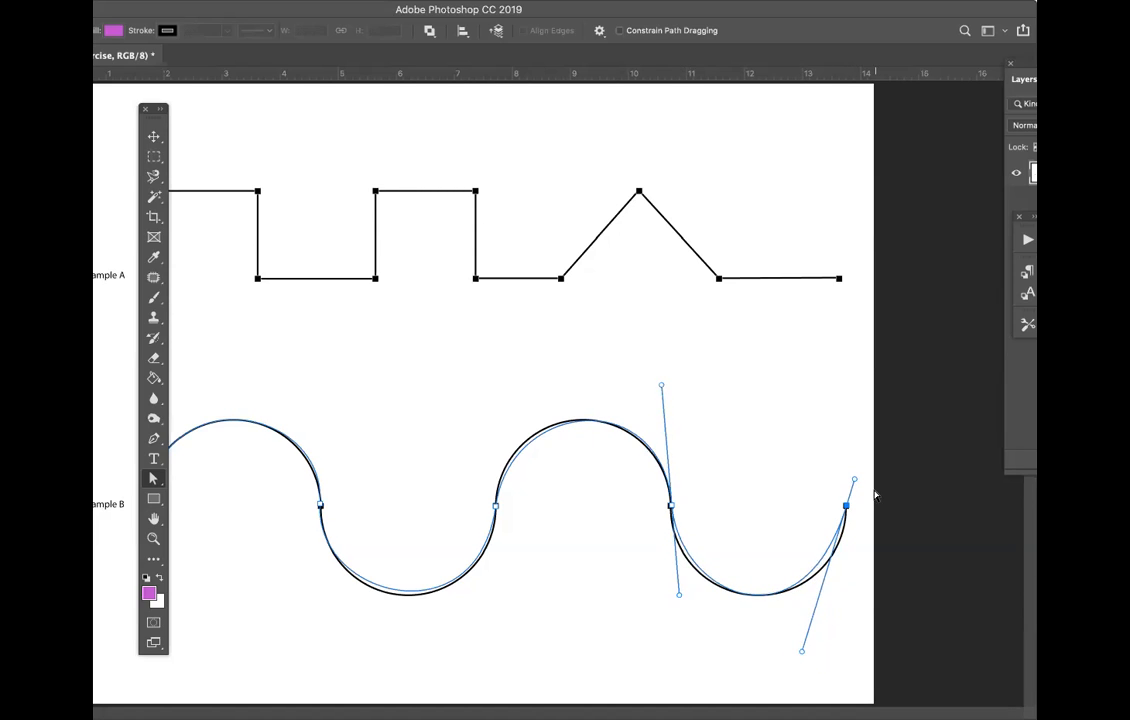
drag(855, 483, 853, 485)
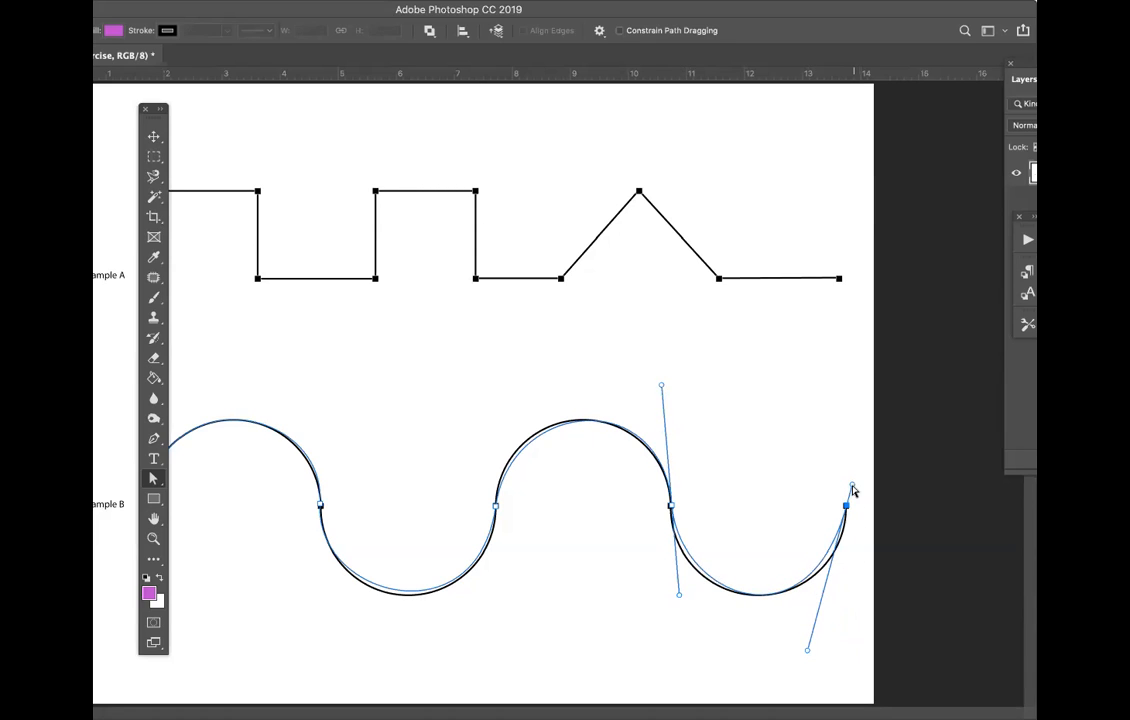
drag(851, 488, 853, 489)
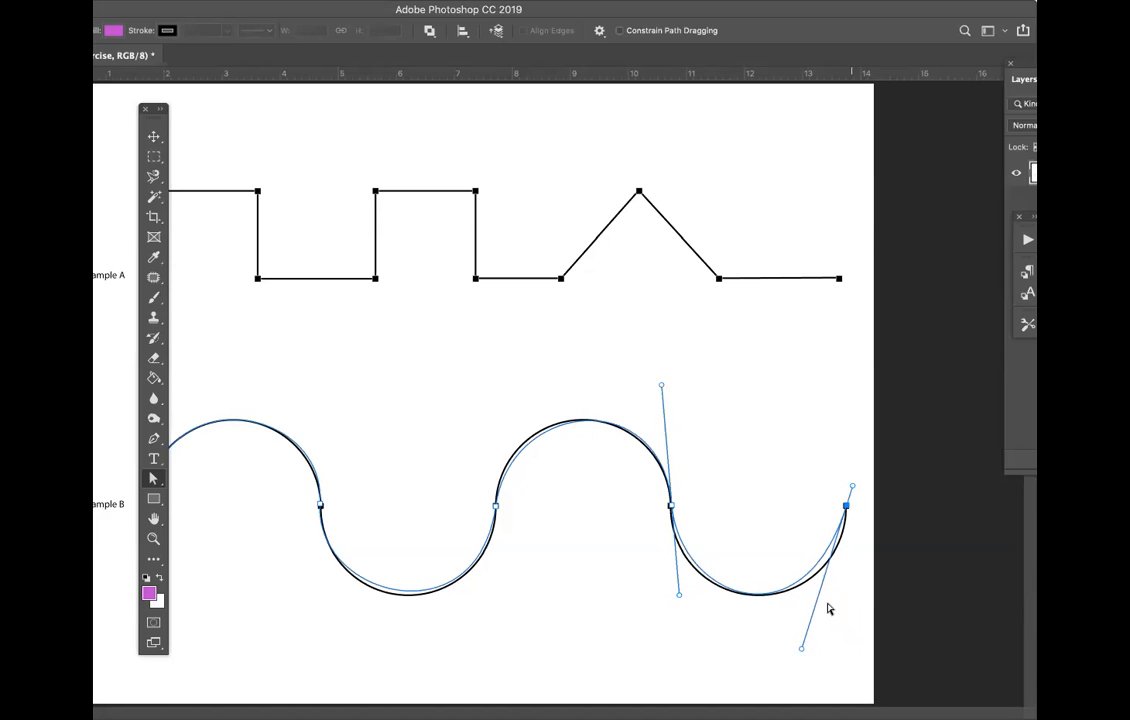
drag(801, 648, 803, 650)
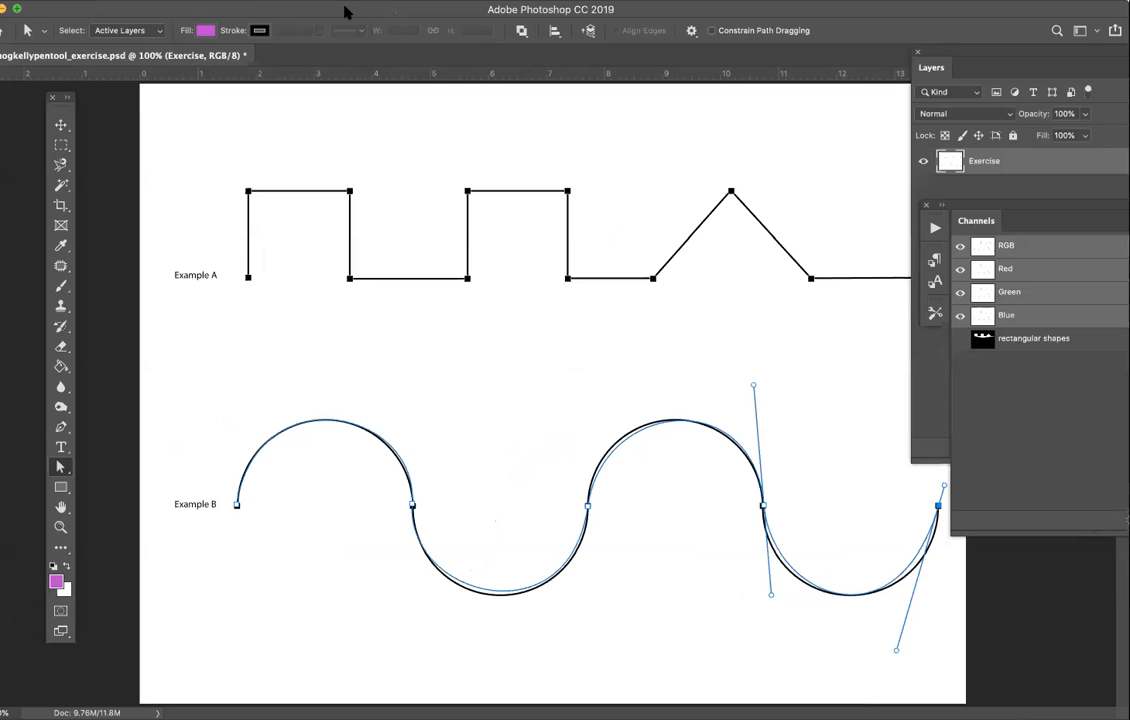
Step: Convert the Example B path into a new anti-aliased selection with a feather radius of 1 pixel using the Pen tool's options
click(61, 427)
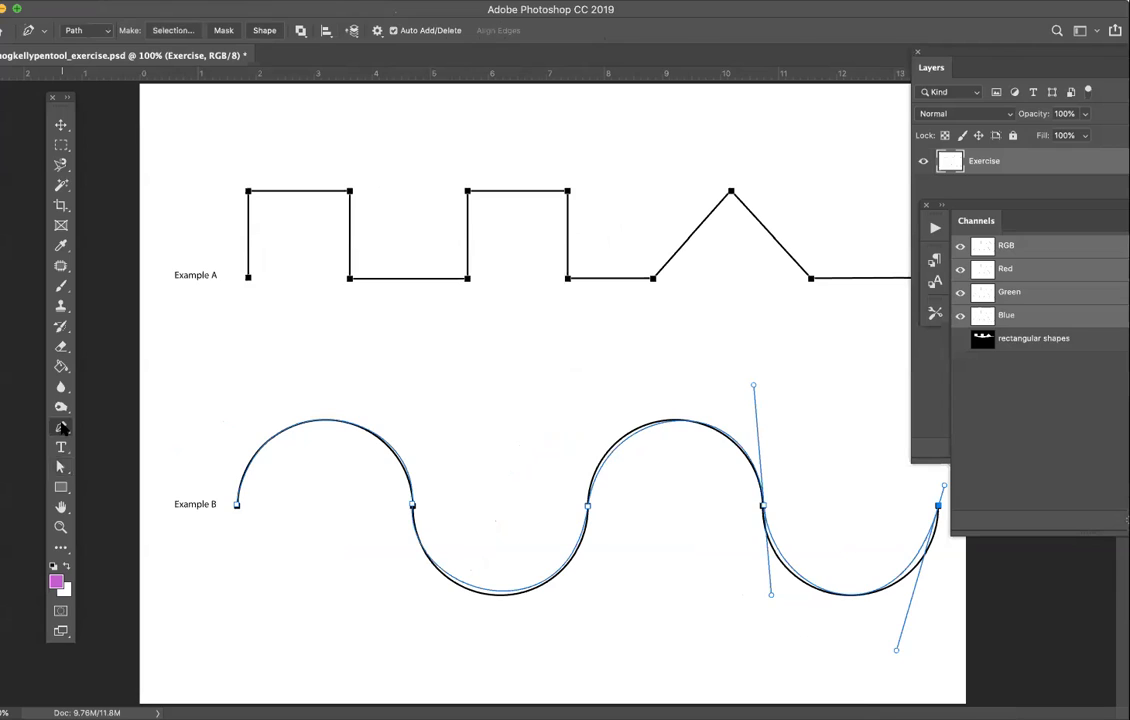
click(174, 31)
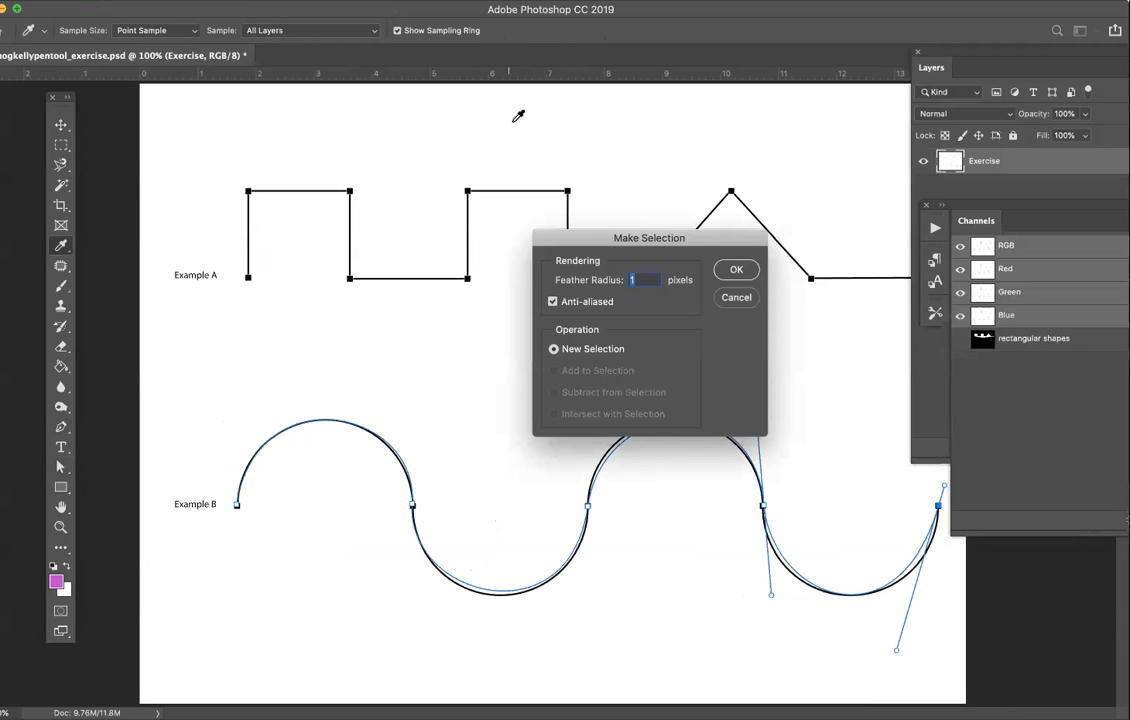
click(737, 270)
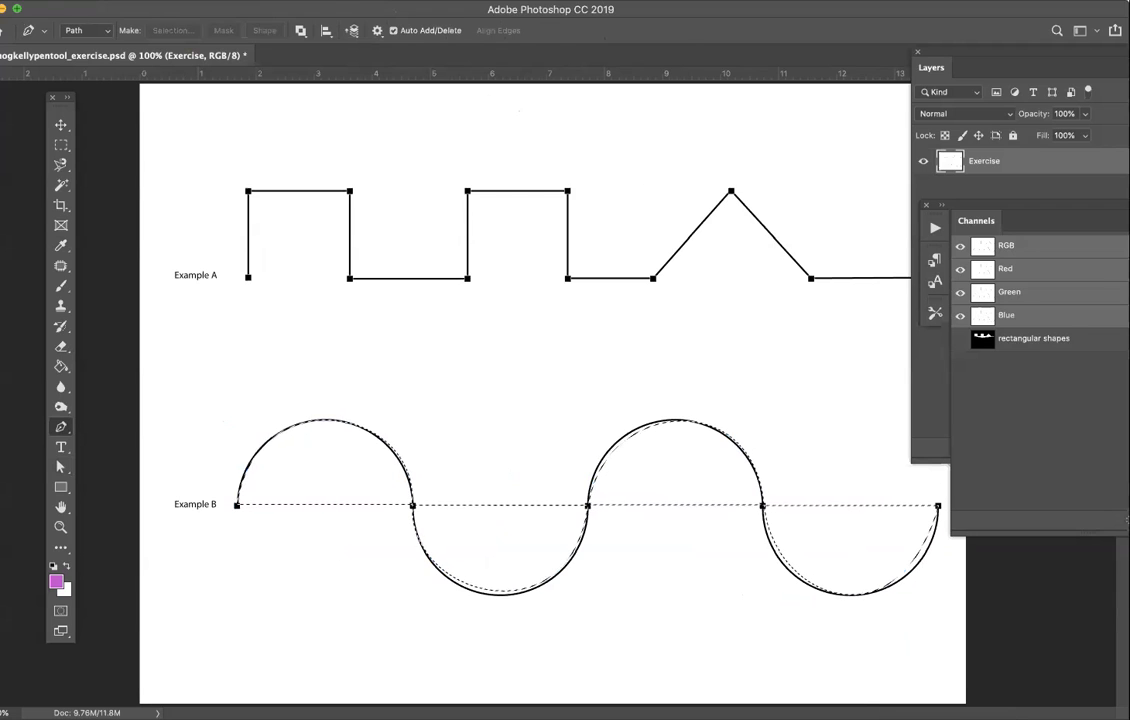
Step: Save the Example B selection as a new channel named "curves" in the current document
click(342, 2)
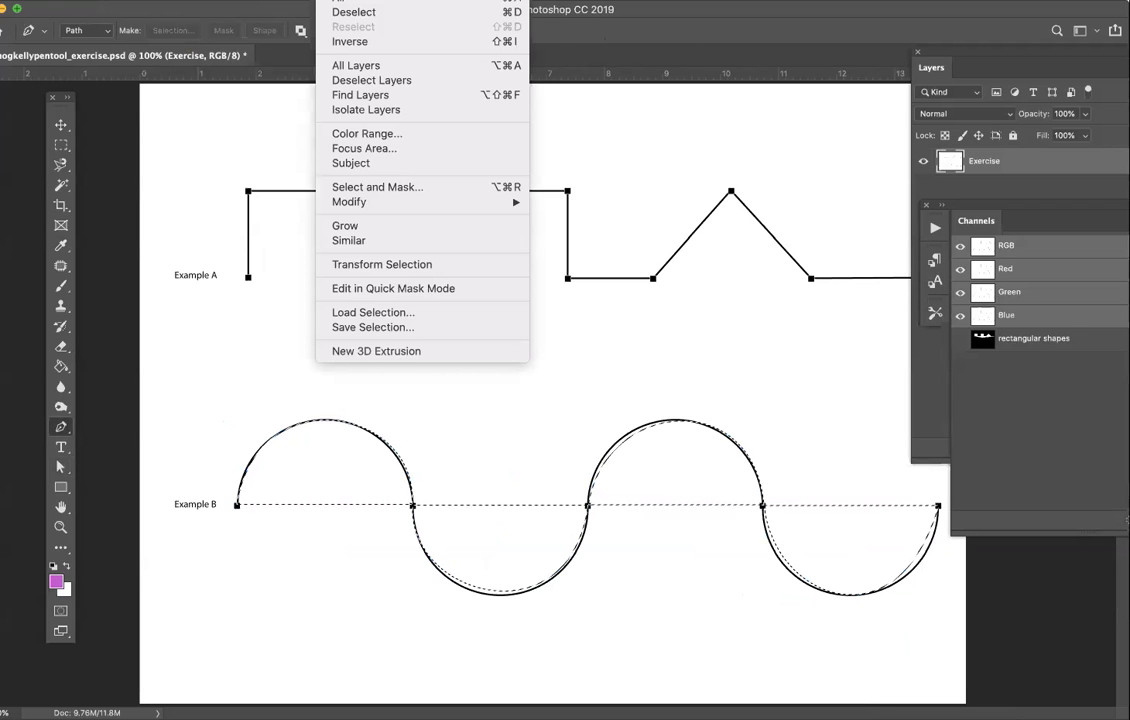
click(434, 326)
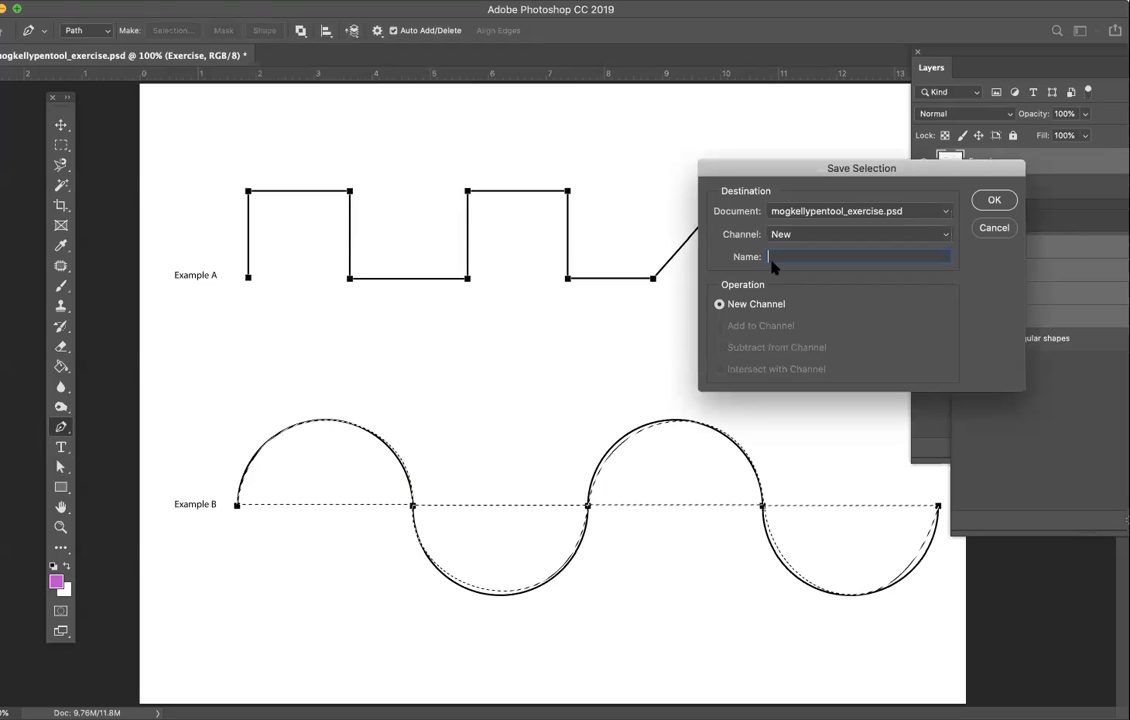
text(curves)
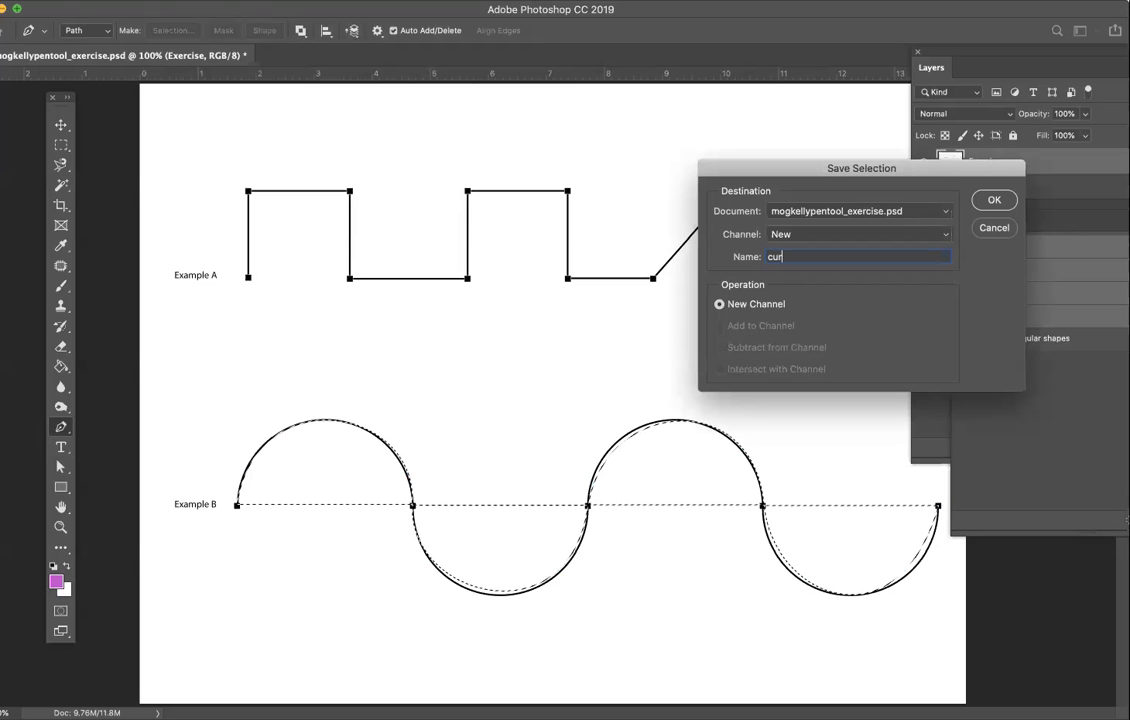
click(994, 201)
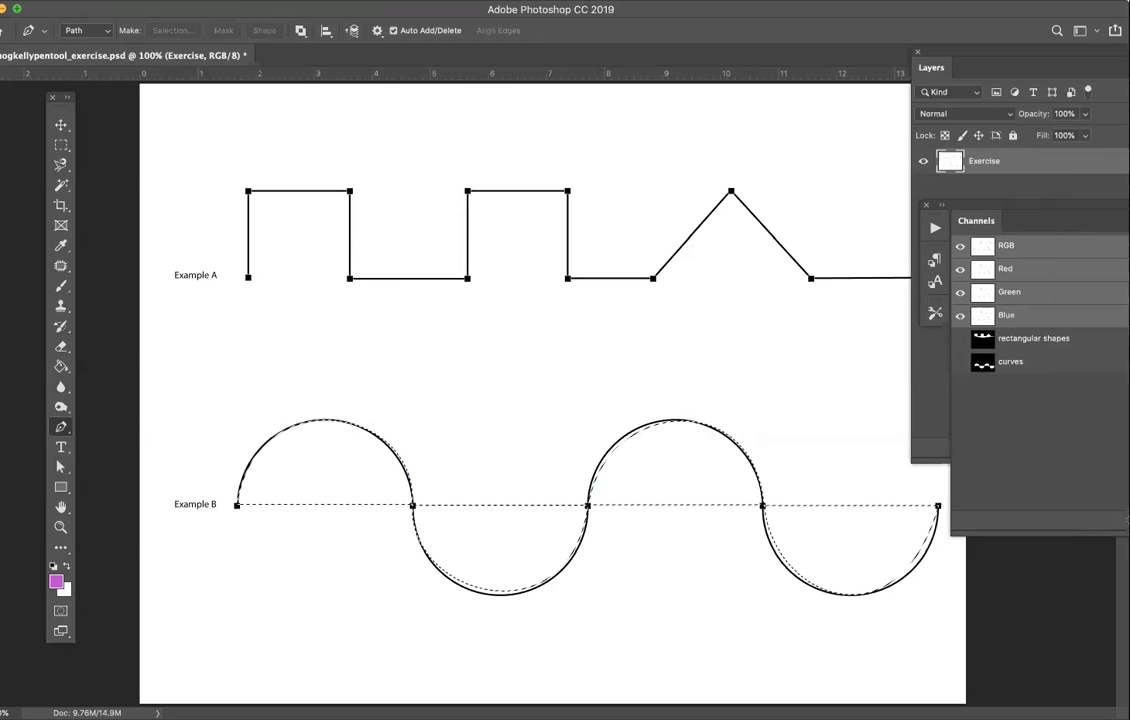
Step: Save the exercise under its existing name in Photoshop format with alpha channels and layers, replacing the old file and maximizing compatibility
click(140, 2)
click(195, 142)
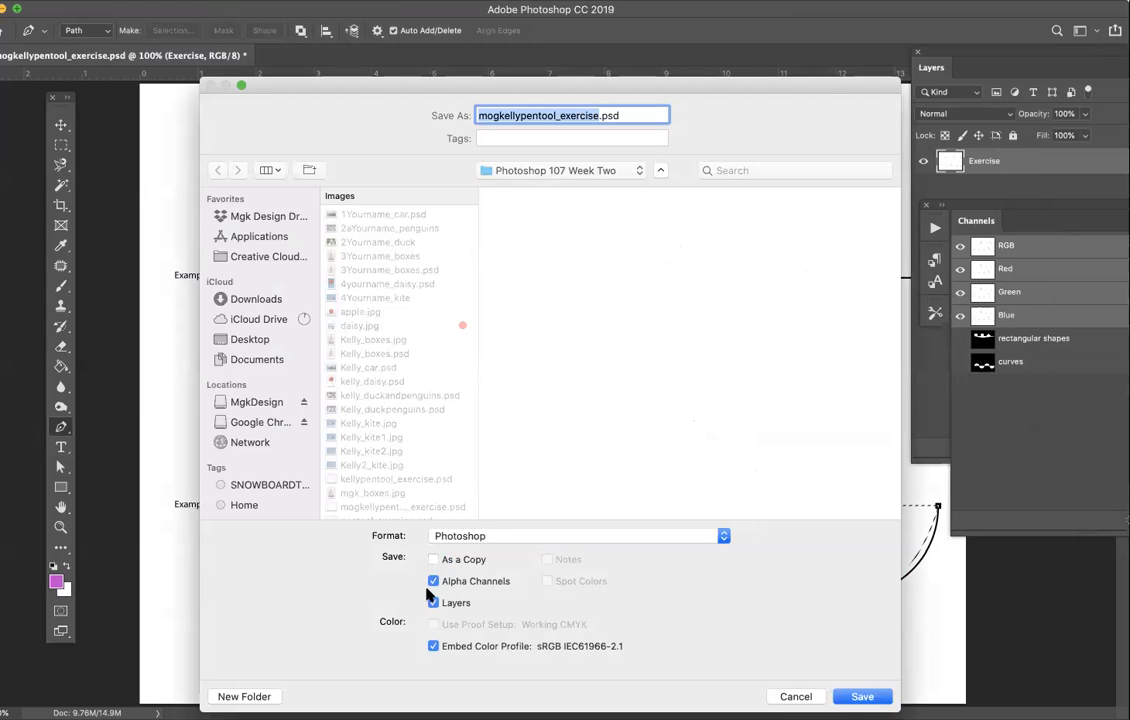
click(860, 698)
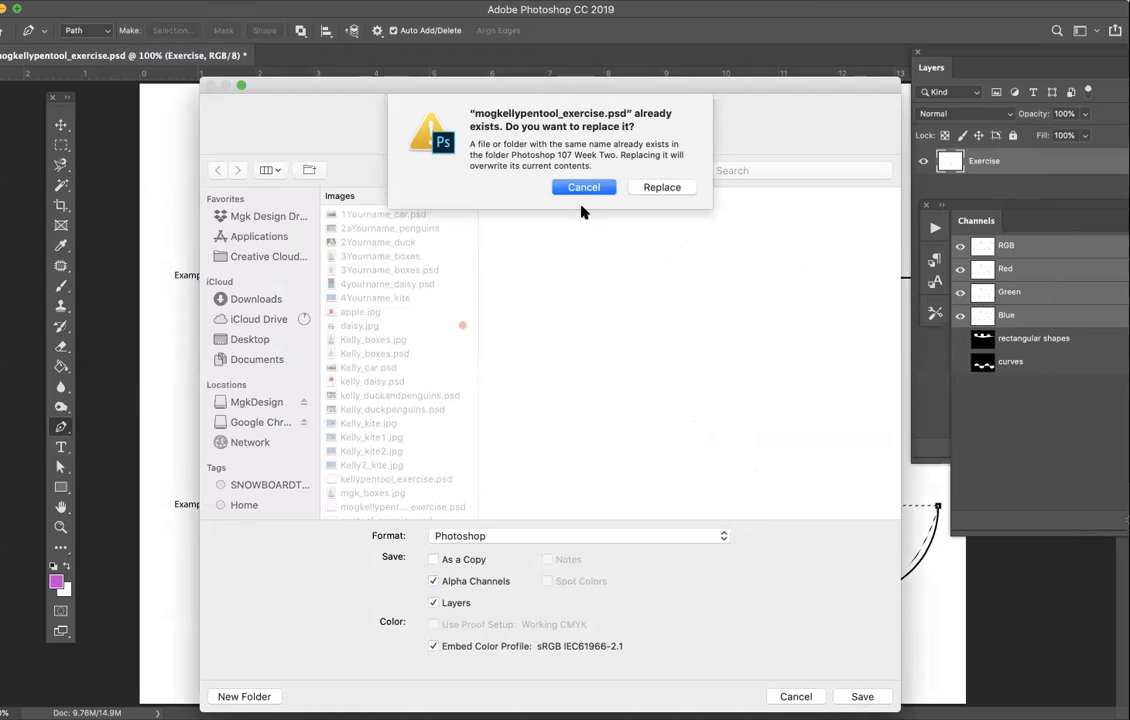
click(662, 187)
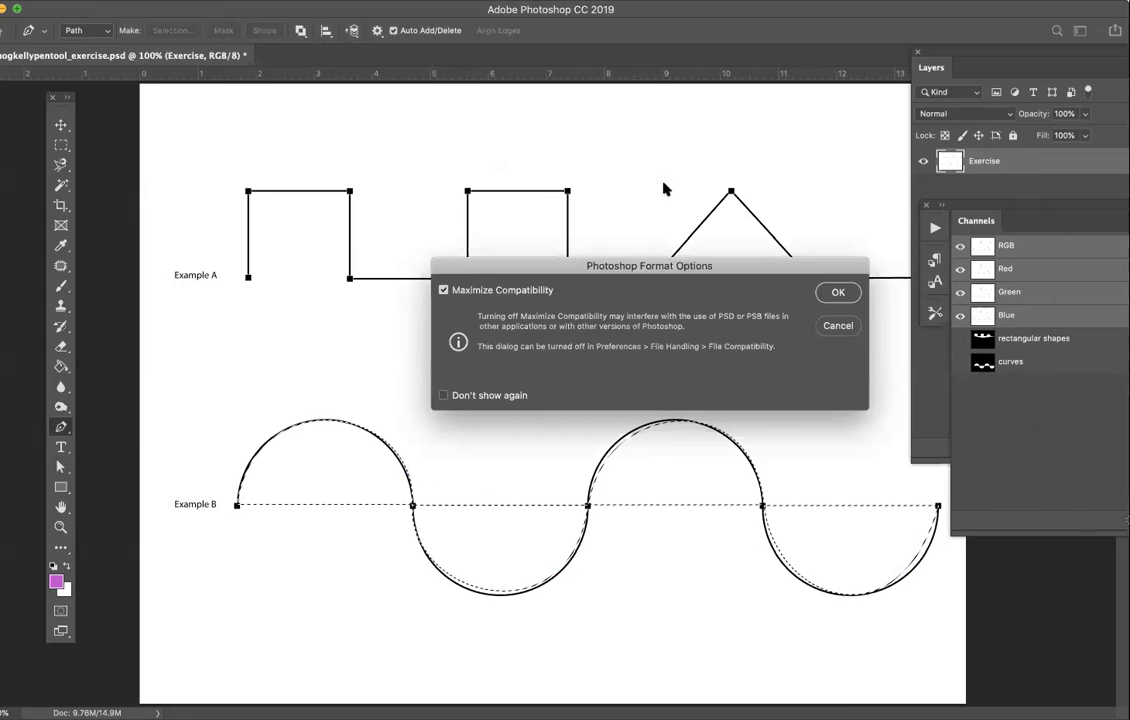
click(838, 293)
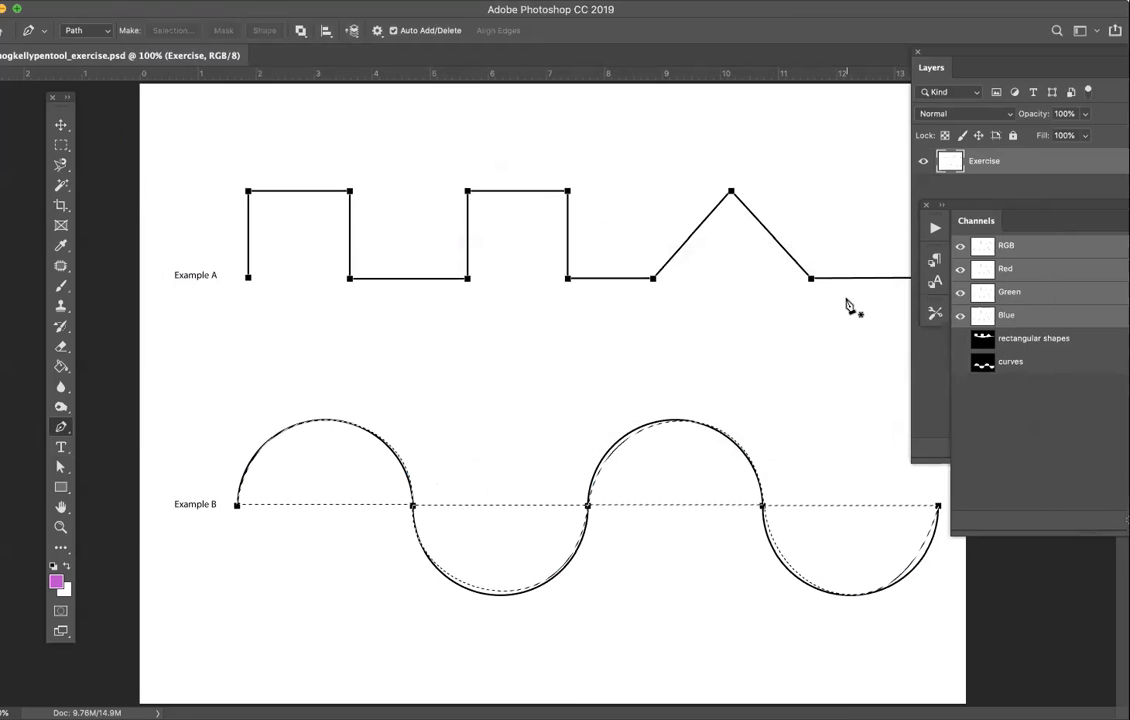